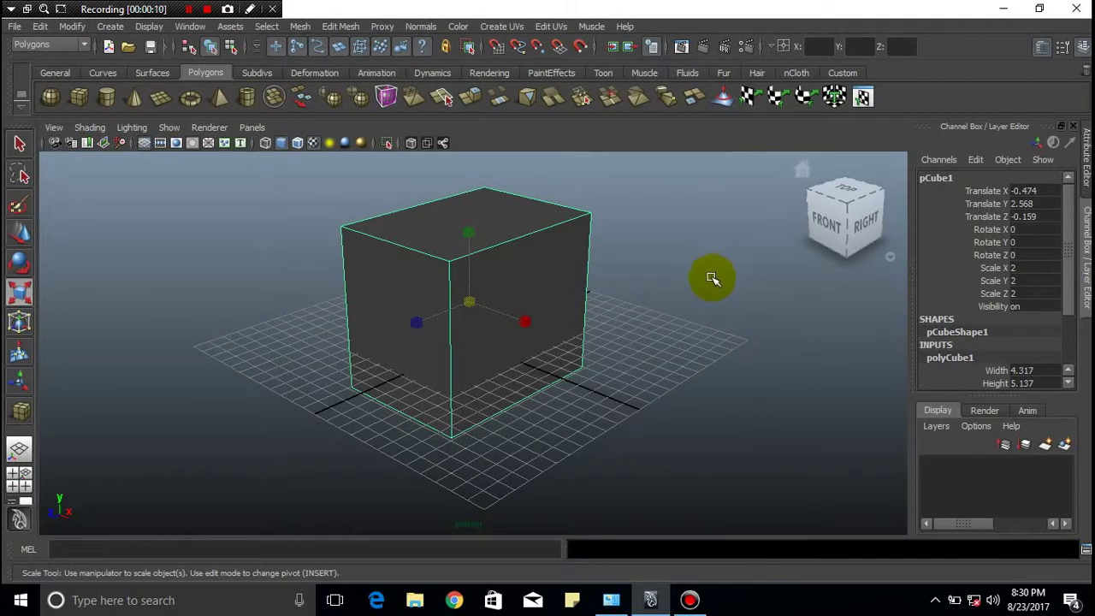
- Reselect the cube and expand polyCube1 to show width 4.317, height 5.137, depth 5.964 and subdivisions
click(599, 299)
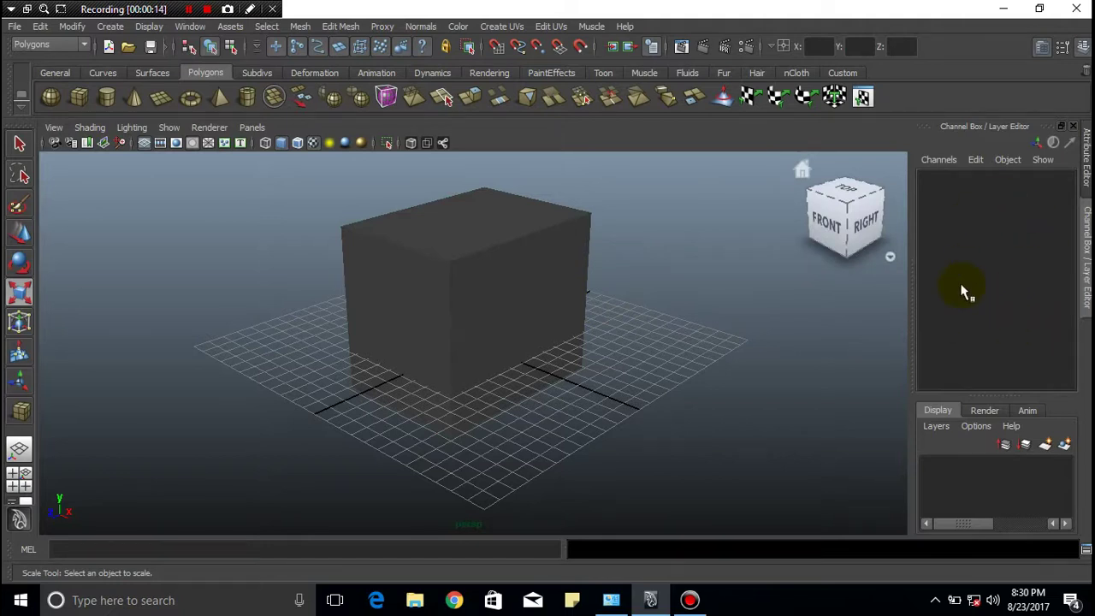
click(508, 268)
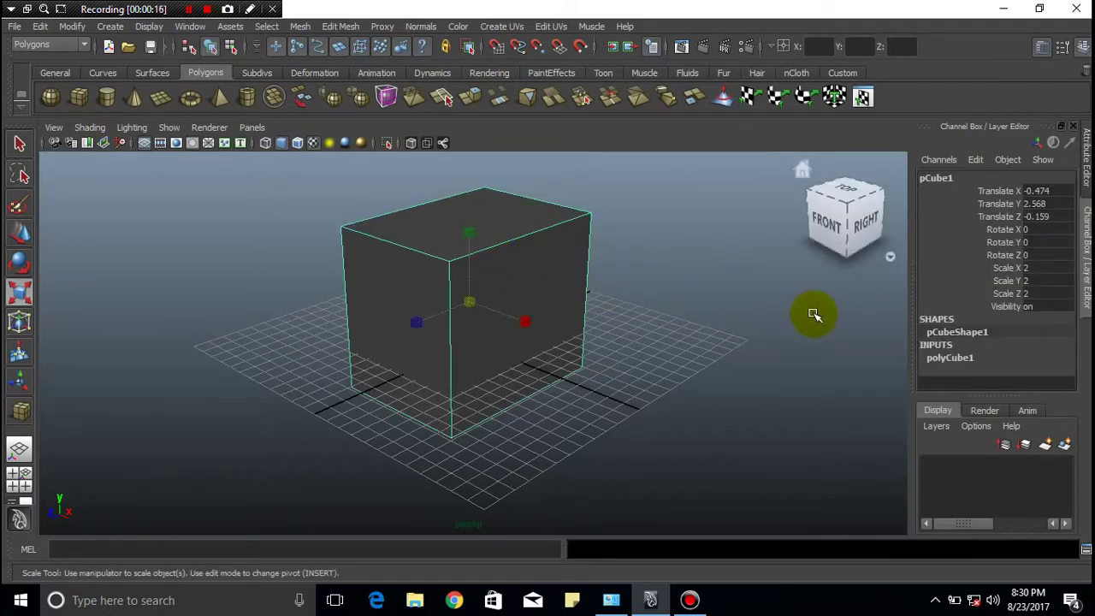
click(951, 357)
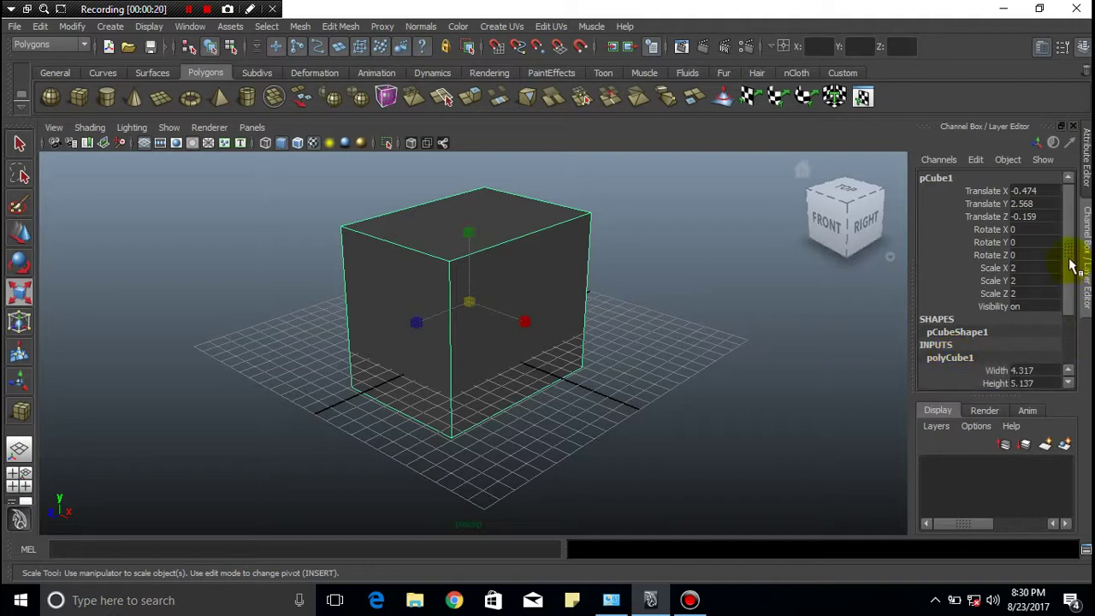
drag(1070, 260, 1072, 324)
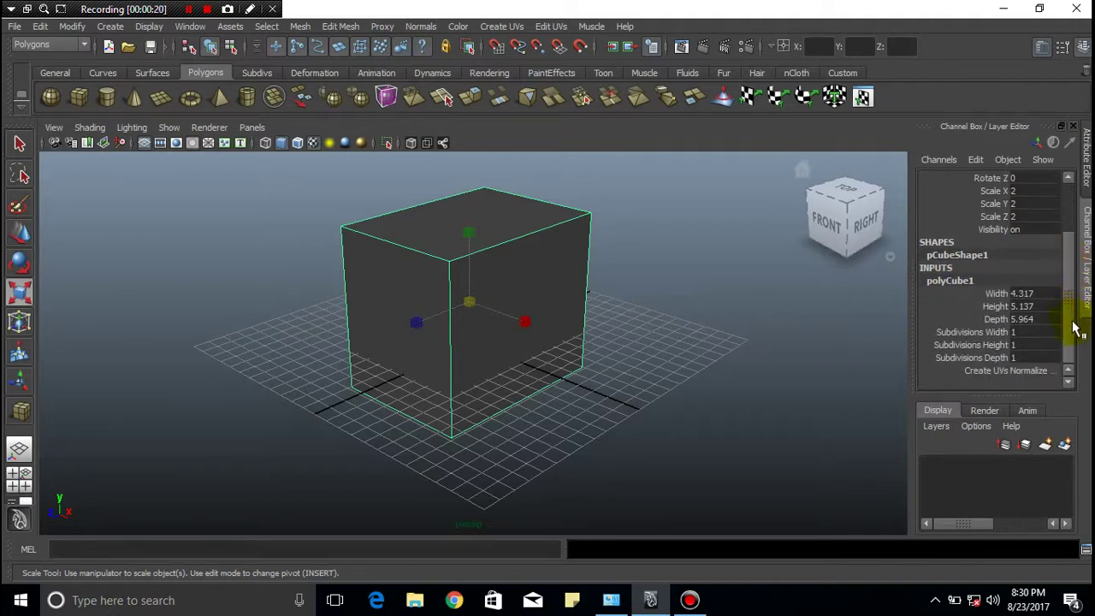
click(960, 333)
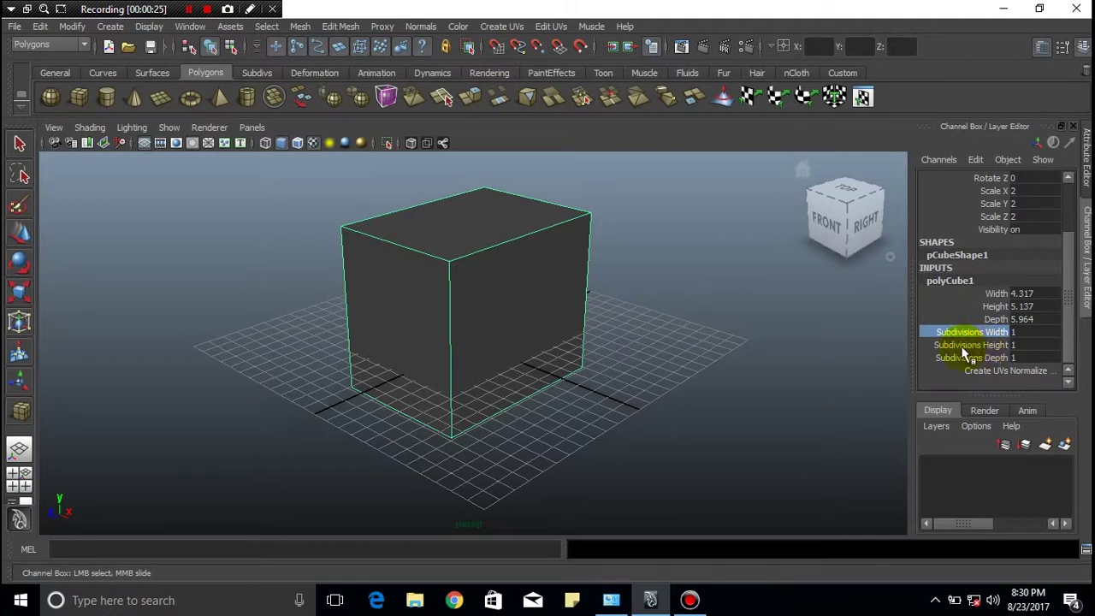
- Set polyCube1's Subdivisions Width, Height and Depth to 2 each
shift+click(965, 358)
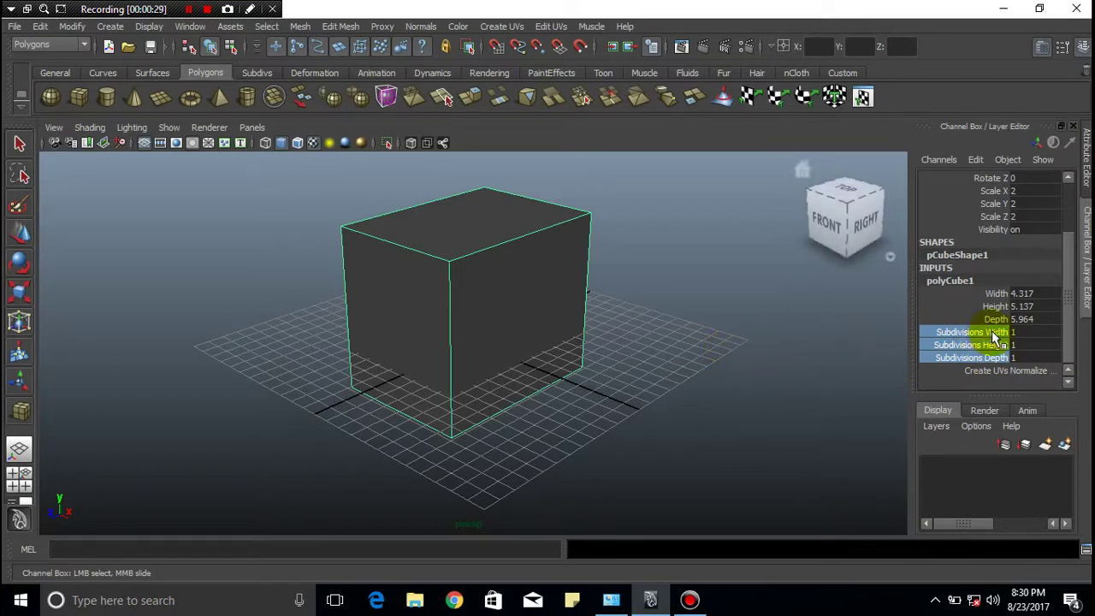
key(2)
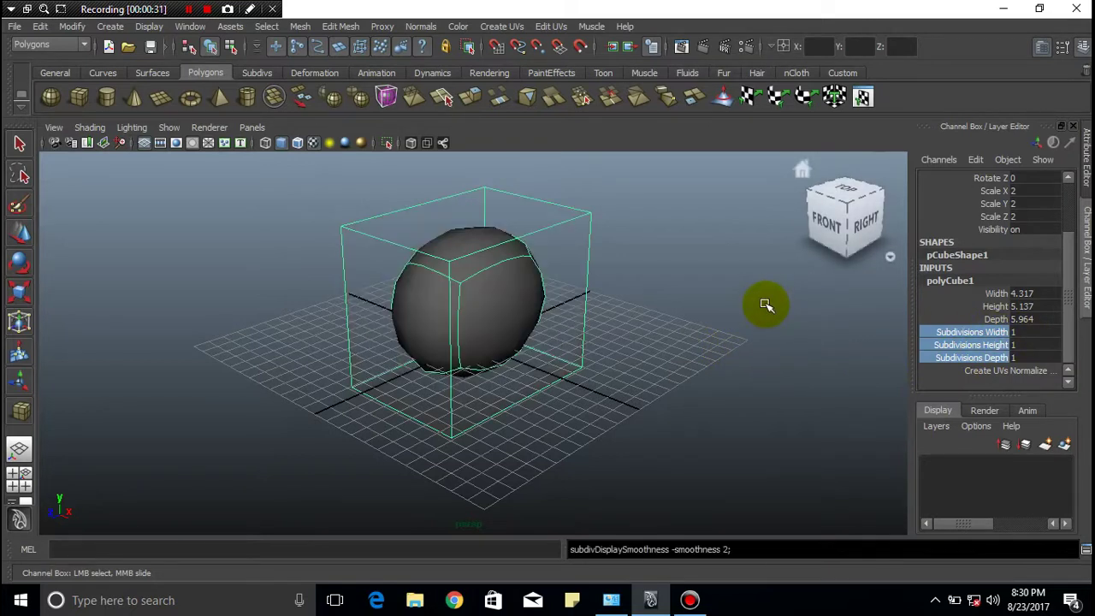
key(1)
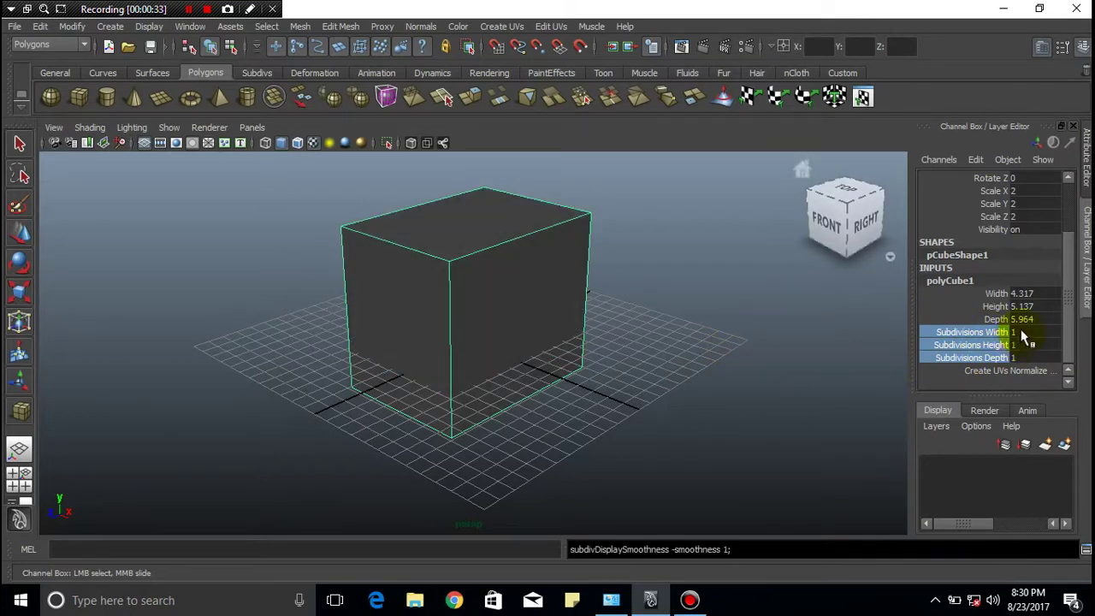
click(1018, 332)
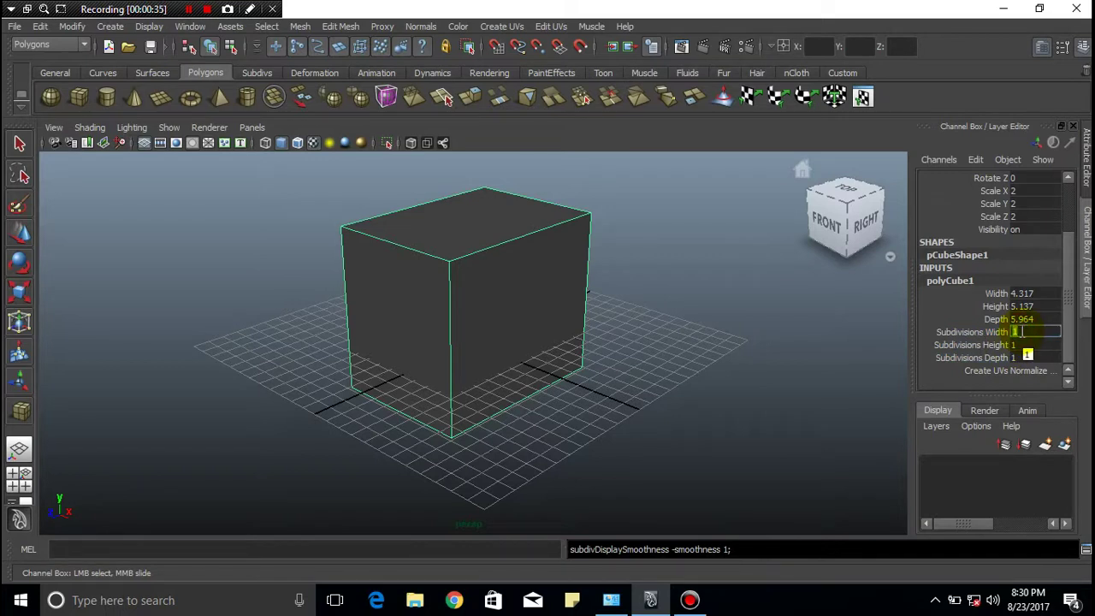
text(2)
key(Return)
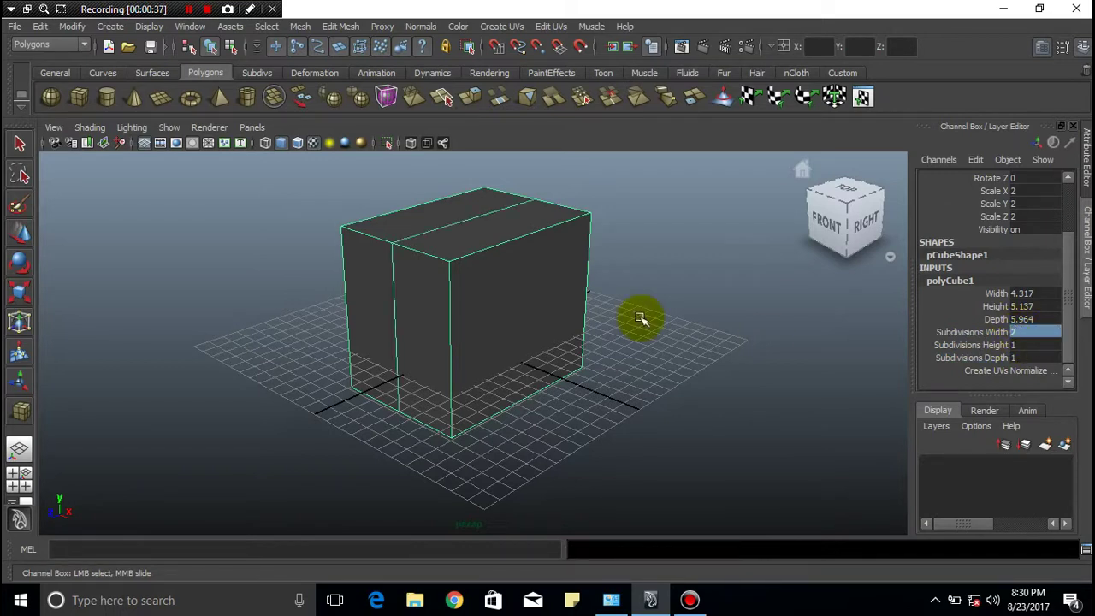
click(1021, 345)
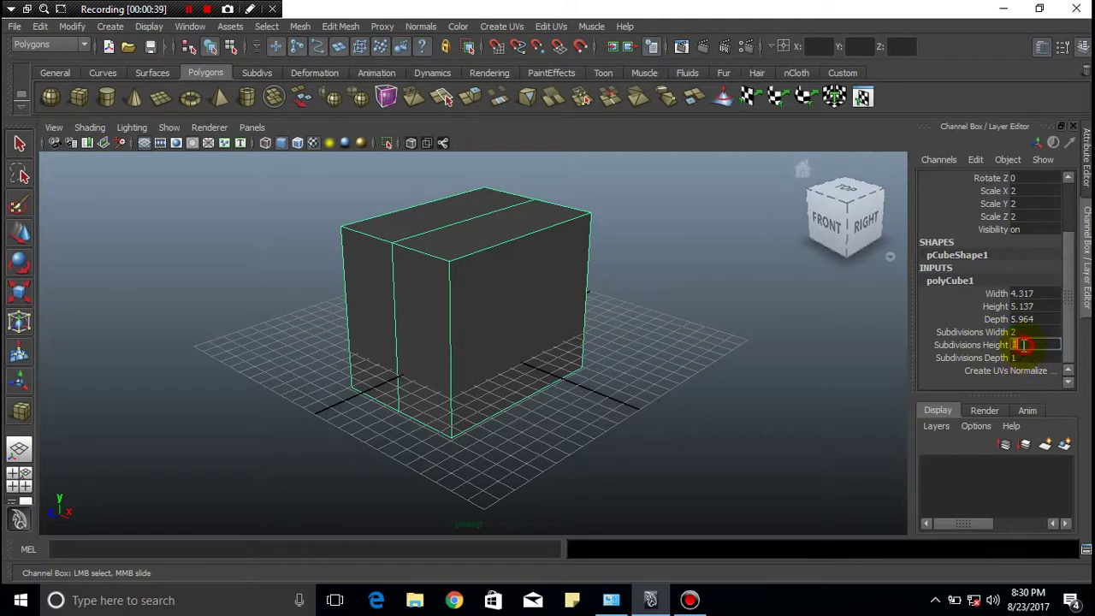
text(2)
key(Return)
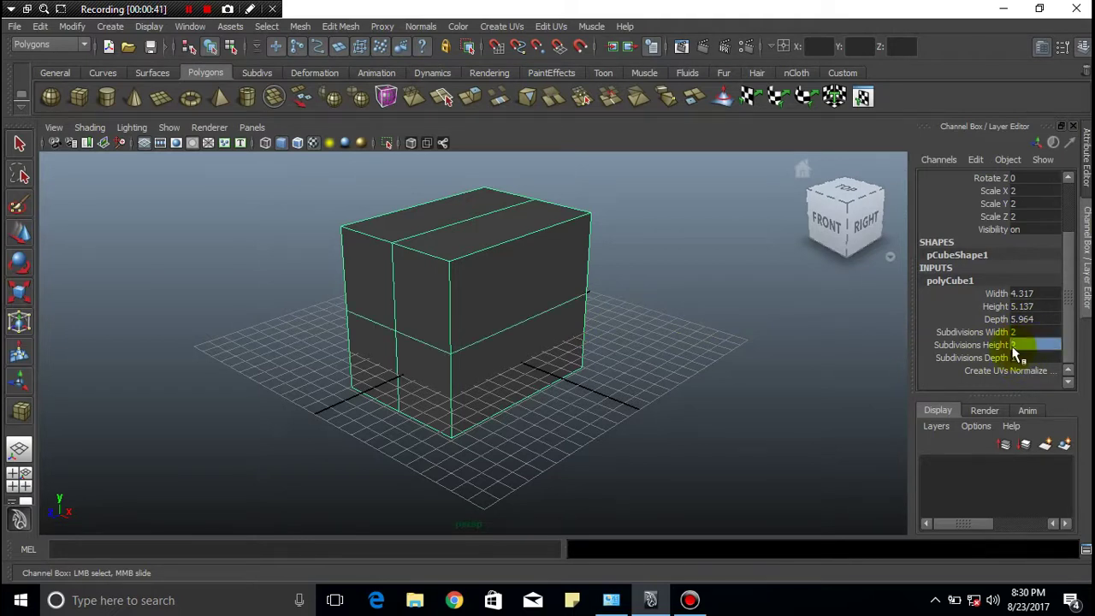
click(1023, 358)
text(2)
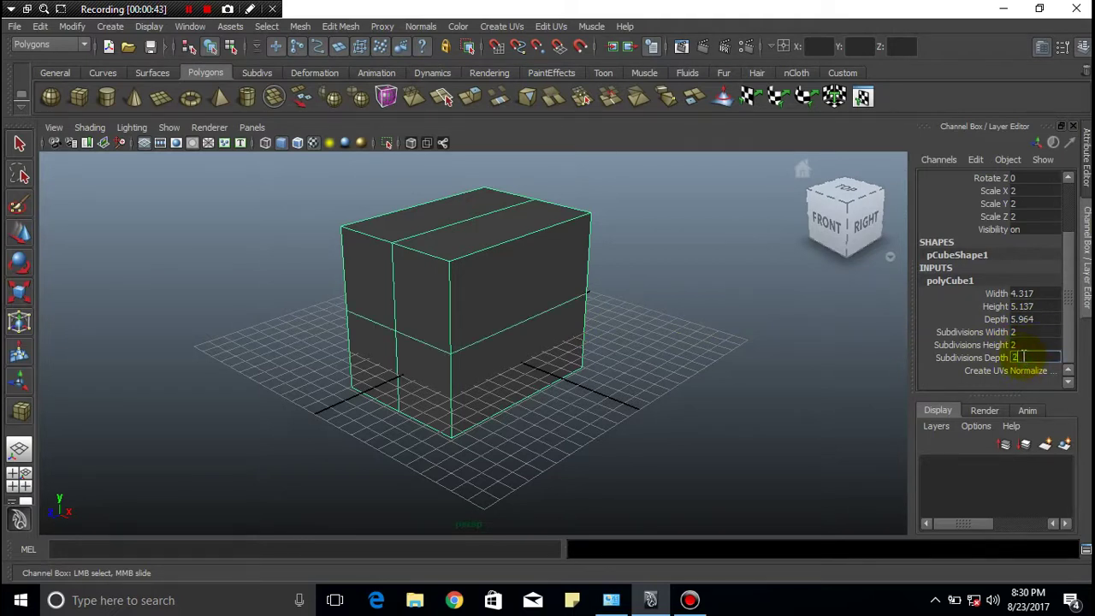
key(Return)
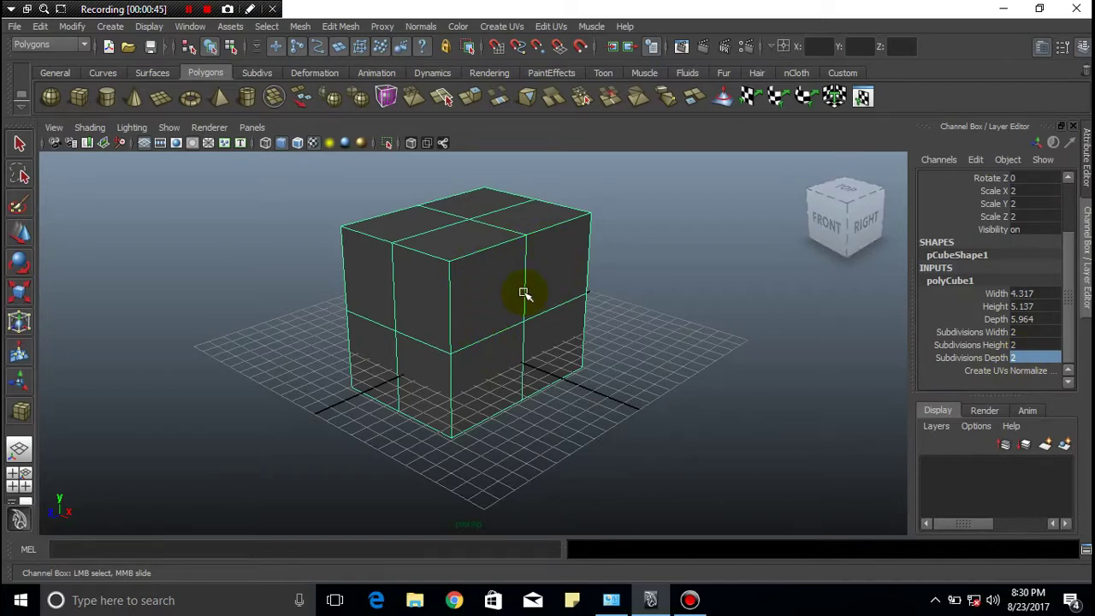
mouse_move(591, 291)
alt+mouse_down()
mouse_move(313, 249)
mouse_move(538, 300)
mouse_move(696, 279)
mouse_move(586, 318)
alt+mouse_up()
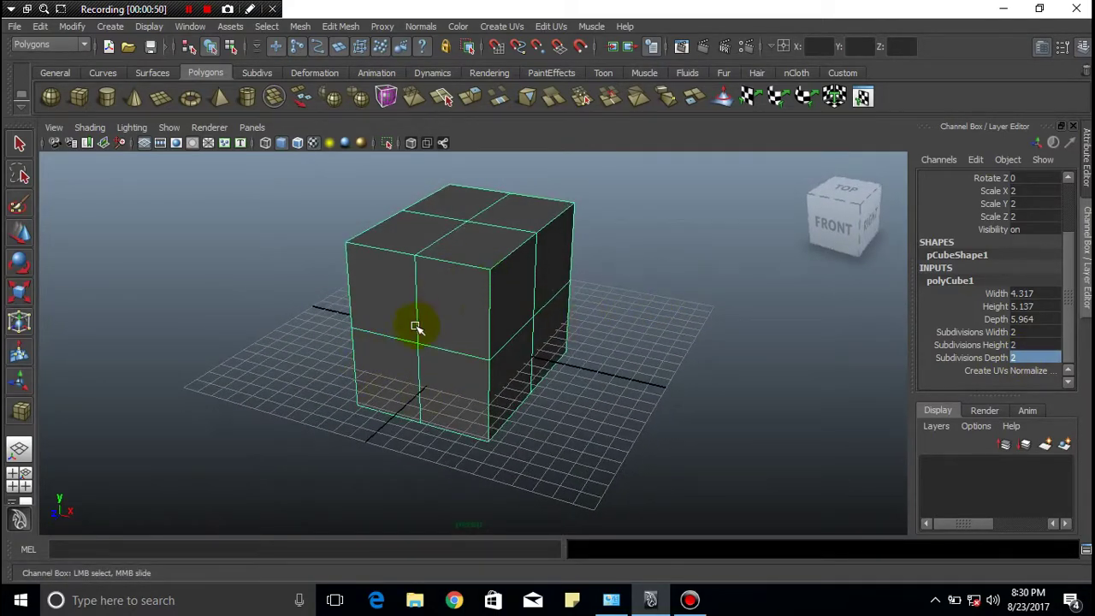
- Activate the Scale tool and put the cube into Face component mode
key(r)
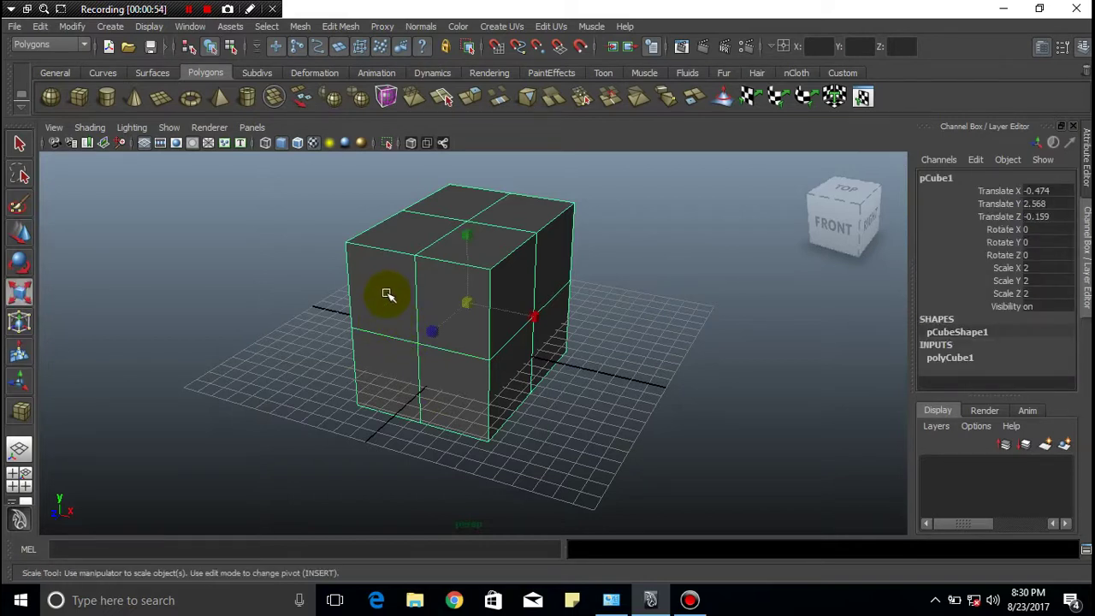
right_click(386, 293)
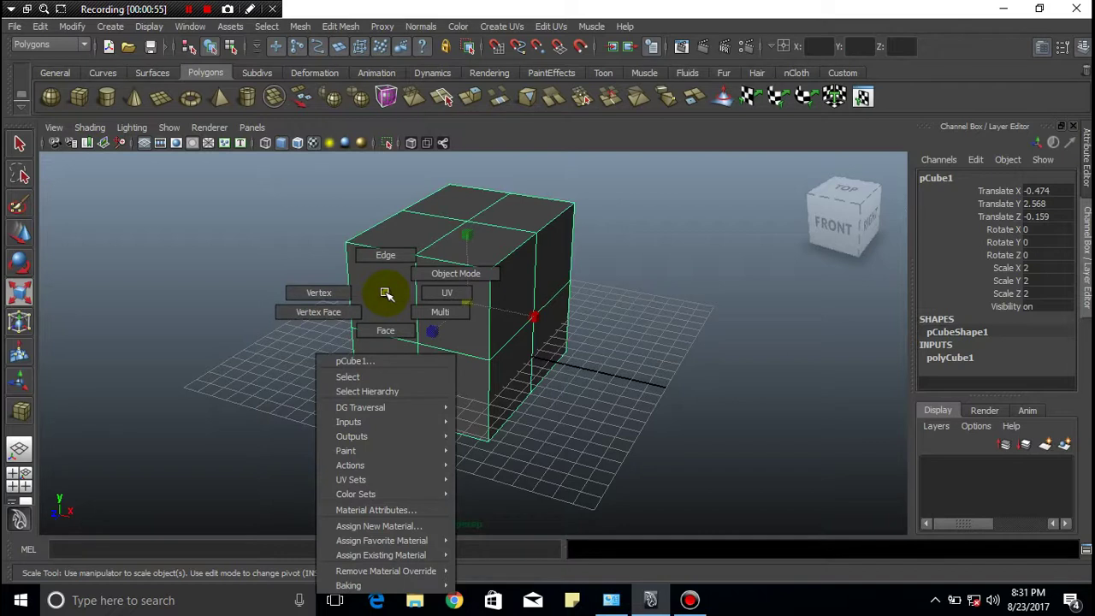
click(385, 330)
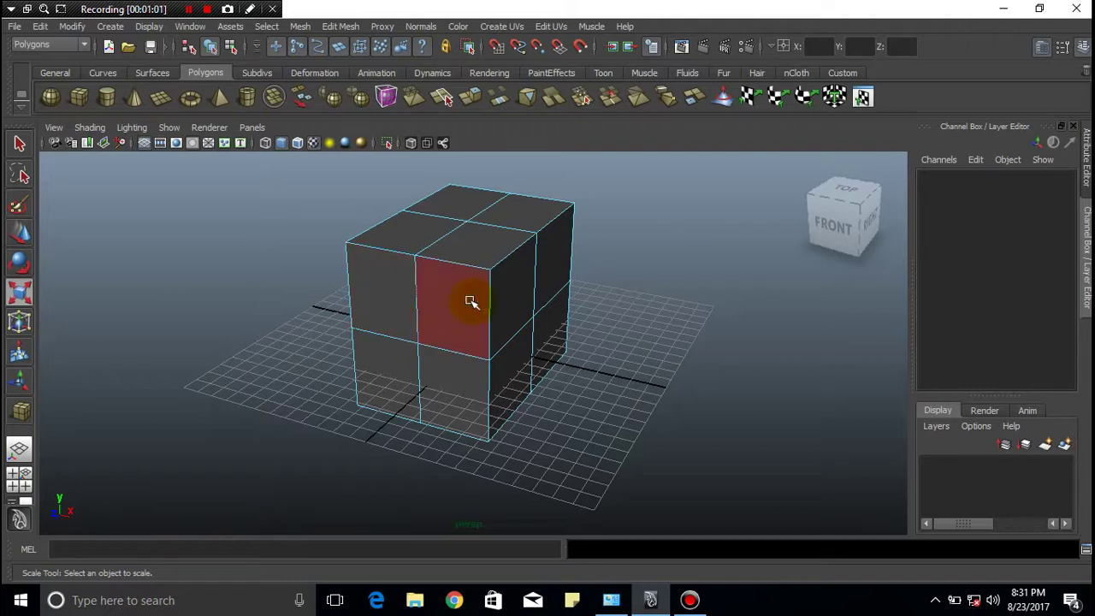
- Select the upper-left front face, then try moving and rotating it, undoing both
click(379, 303)
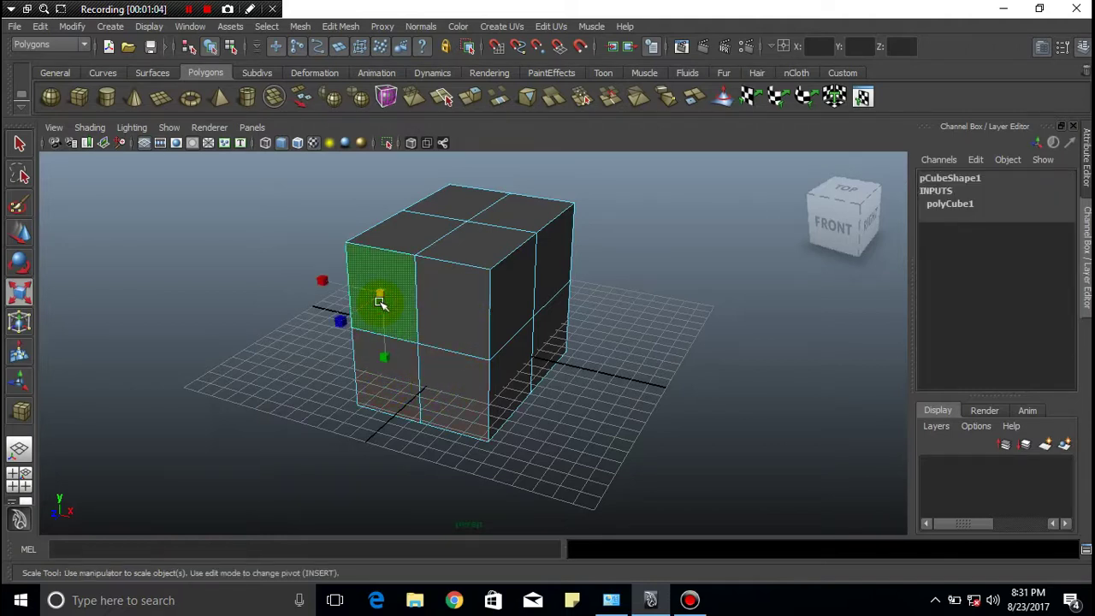
key(w)
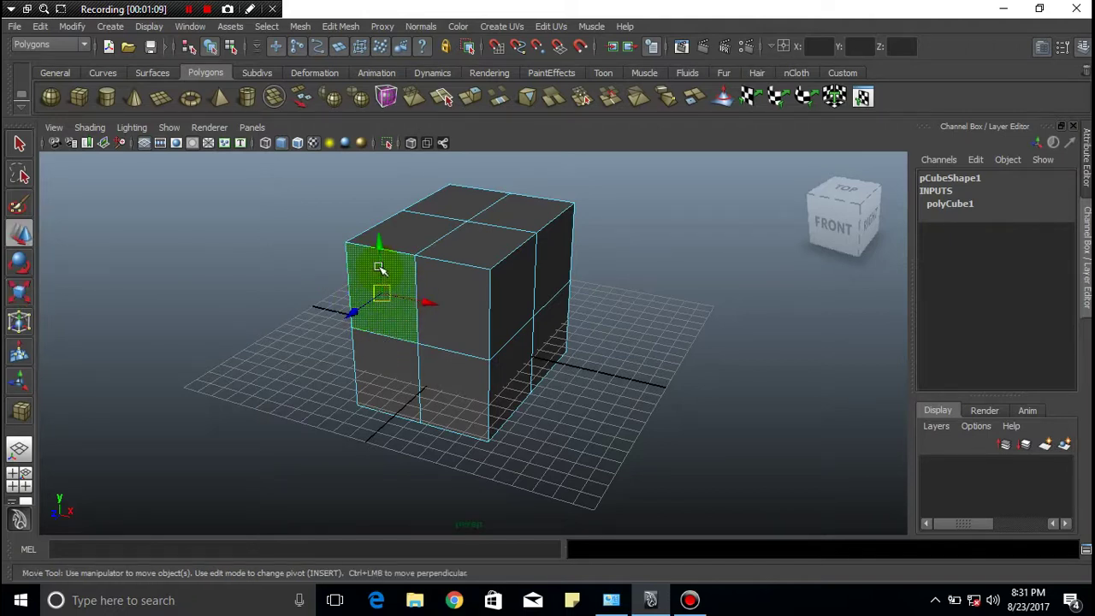
drag(355, 310, 342, 317)
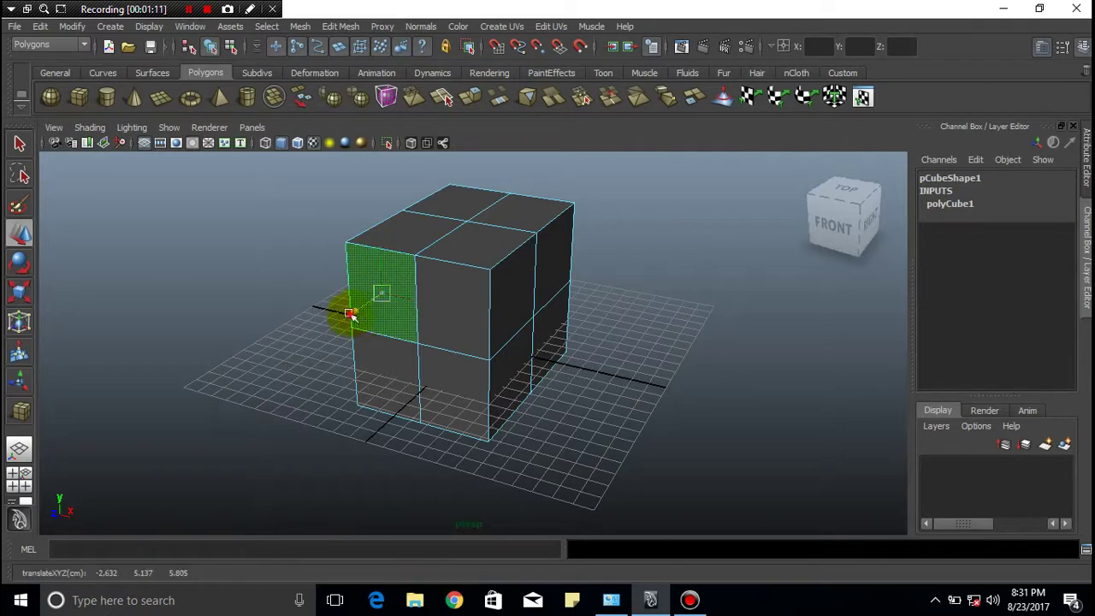
key(ctrl+z)
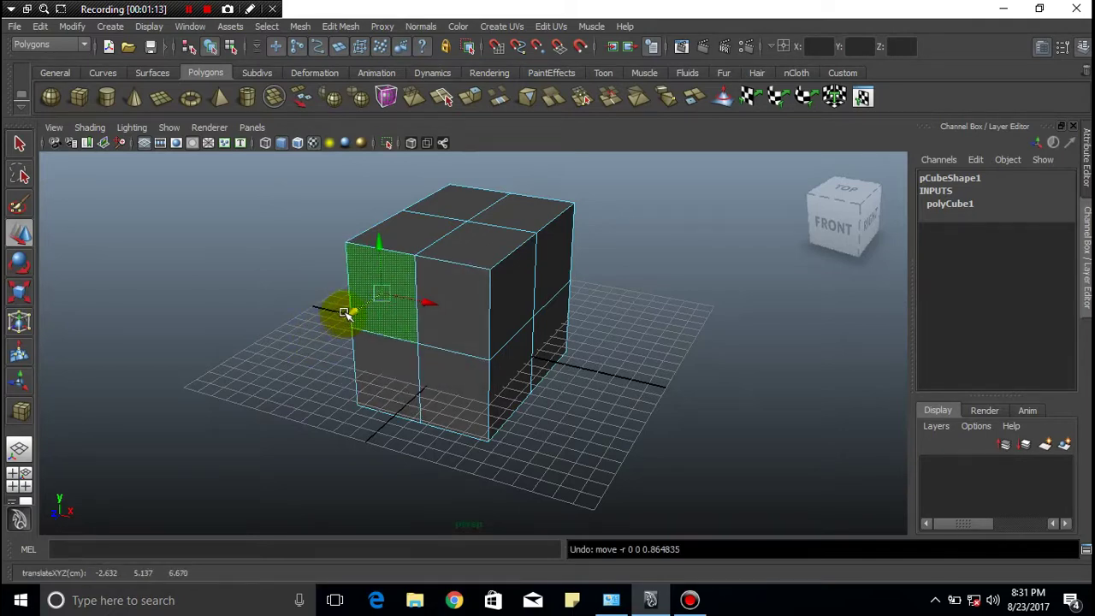
key(e)
mouse_move(382, 323)
mouse_down()
mouse_move(452, 311)
mouse_move(355, 325)
mouse_move(328, 317)
mouse_move(388, 325)
mouse_up()
key(ctrl+z)
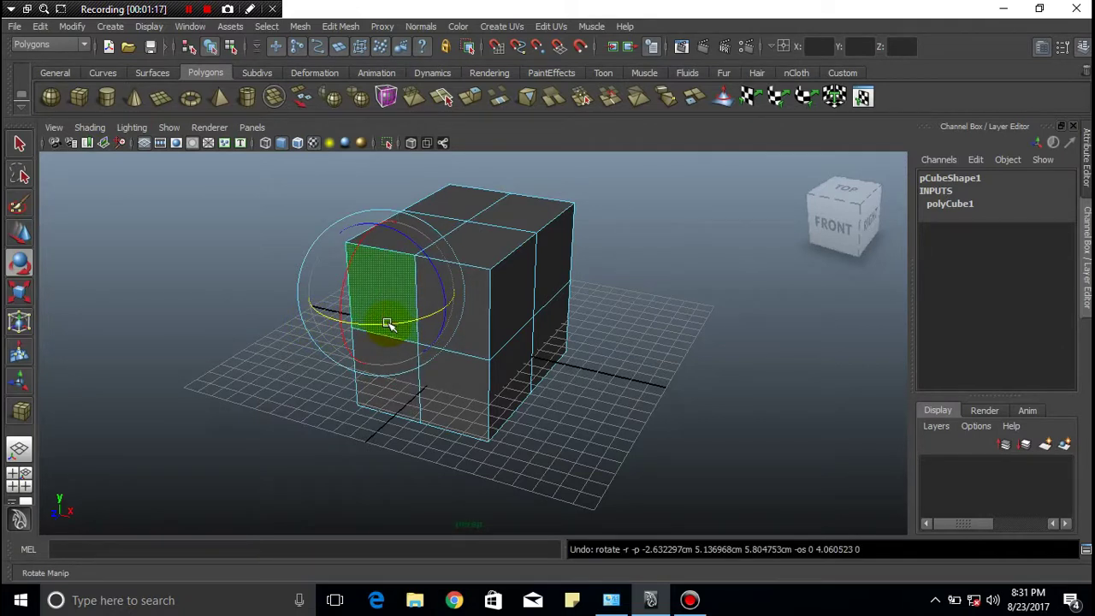
- Scale that face about 1.59 times along X so the corner flares outward
key(r)
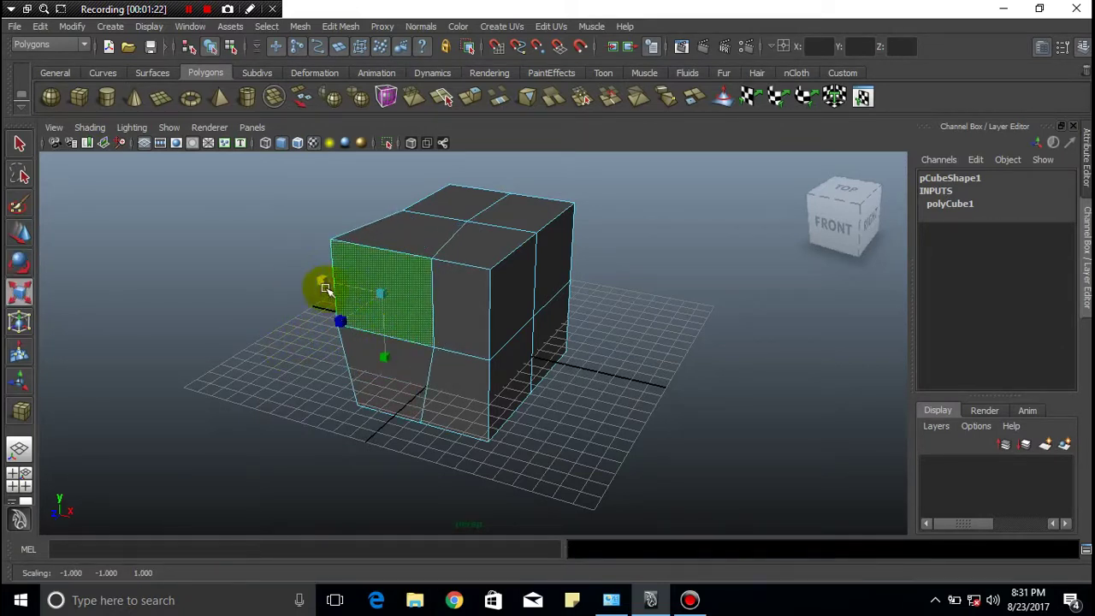
drag(323, 284, 289, 272)
key(ctrl+z)
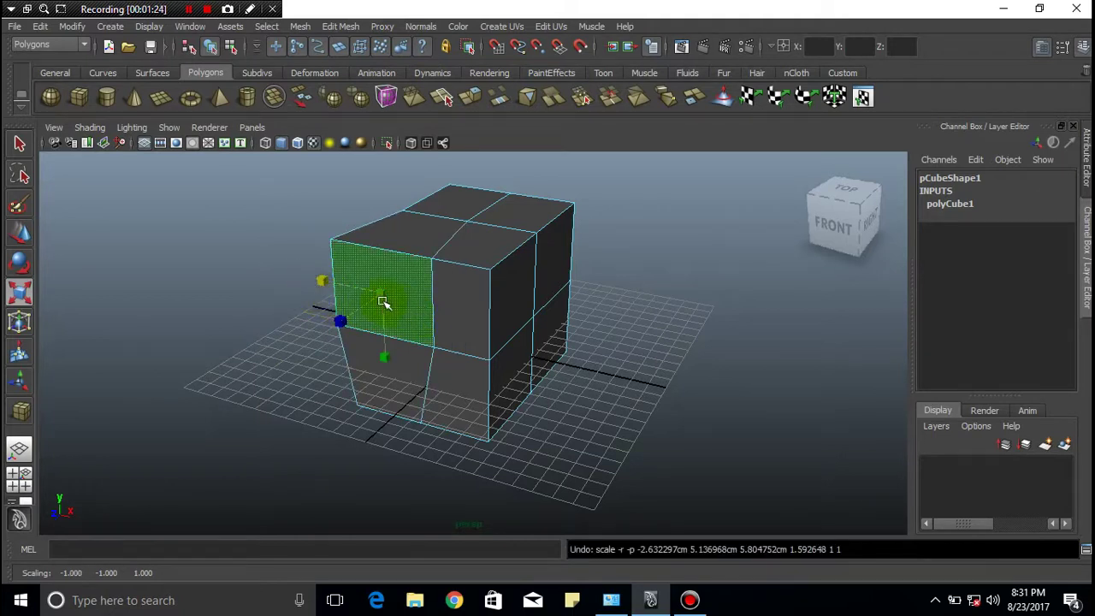
click(22, 238)
click(20, 262)
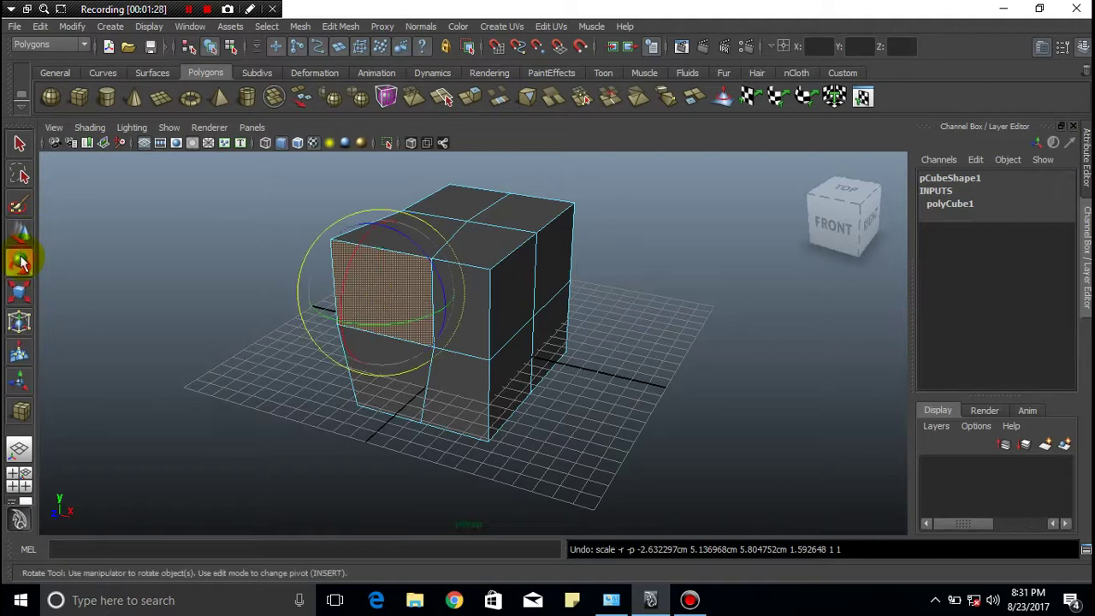
- Try rotating the face around the vertical axis, then undo it so the block is straight-sided
click(26, 298)
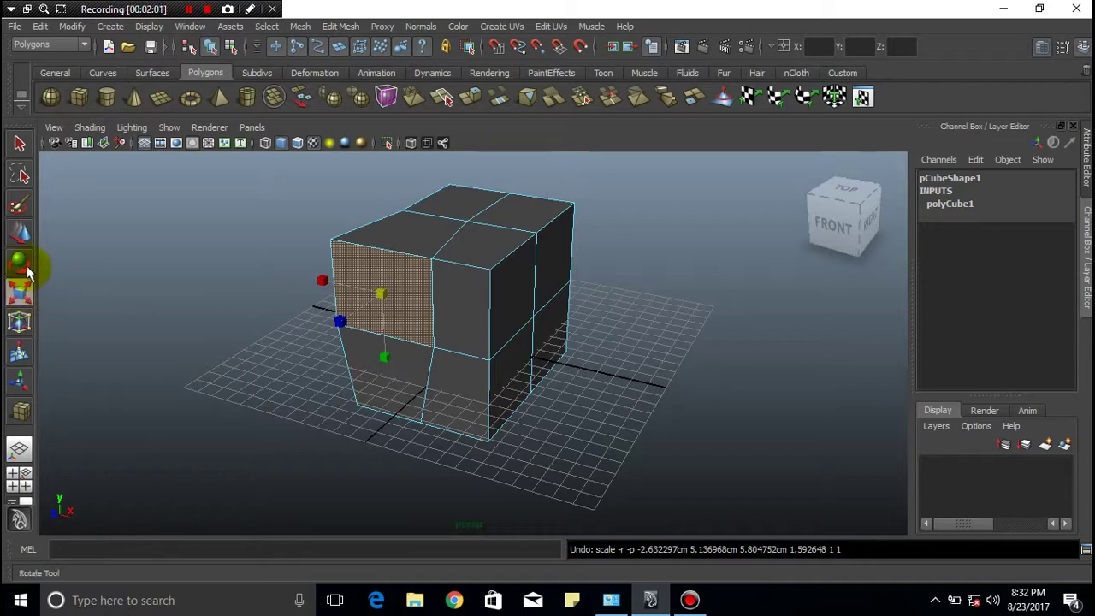
click(20, 261)
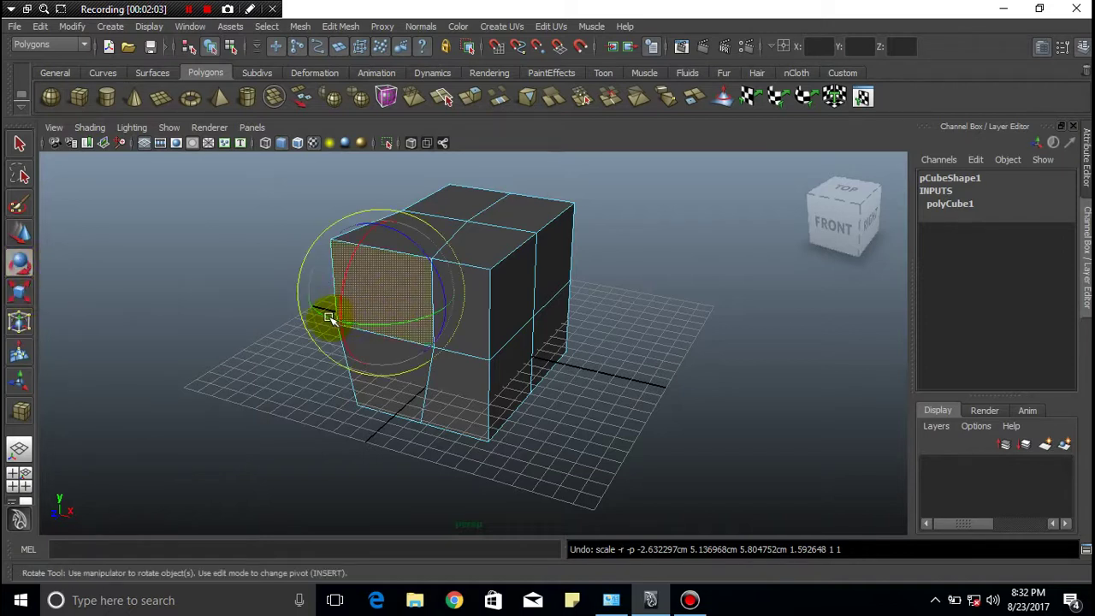
mouse_move(334, 311)
mouse_down()
mouse_move(230, 289)
mouse_move(430, 296)
mouse_move(325, 318)
mouse_move(313, 294)
mouse_move(346, 283)
mouse_move(371, 215)
mouse_move(349, 299)
mouse_move(367, 264)
mouse_up()
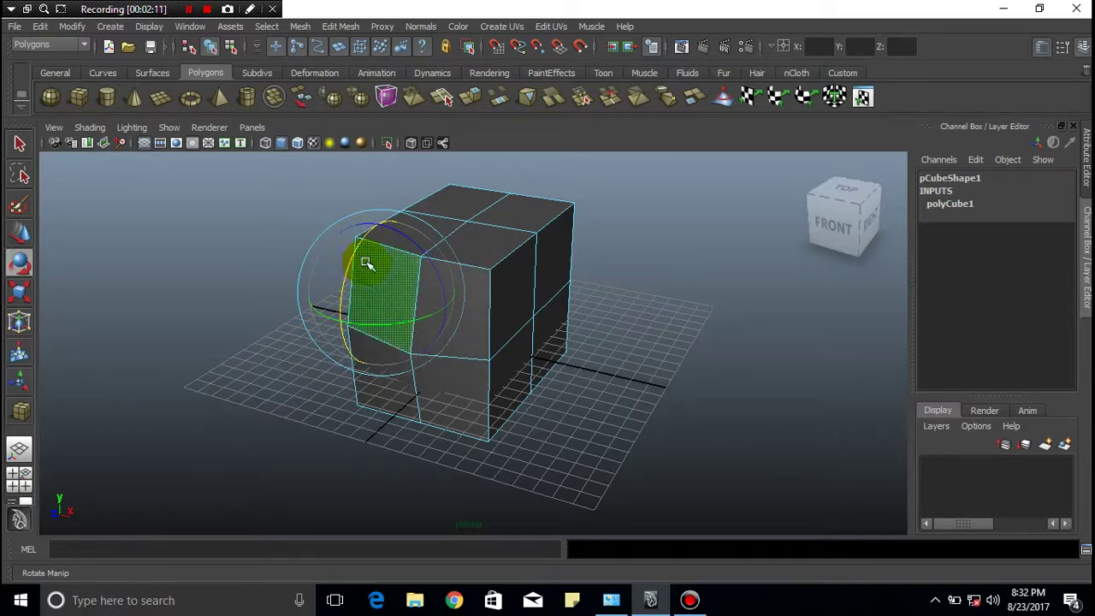
key(ctrl+z)
key(ctrl+z)
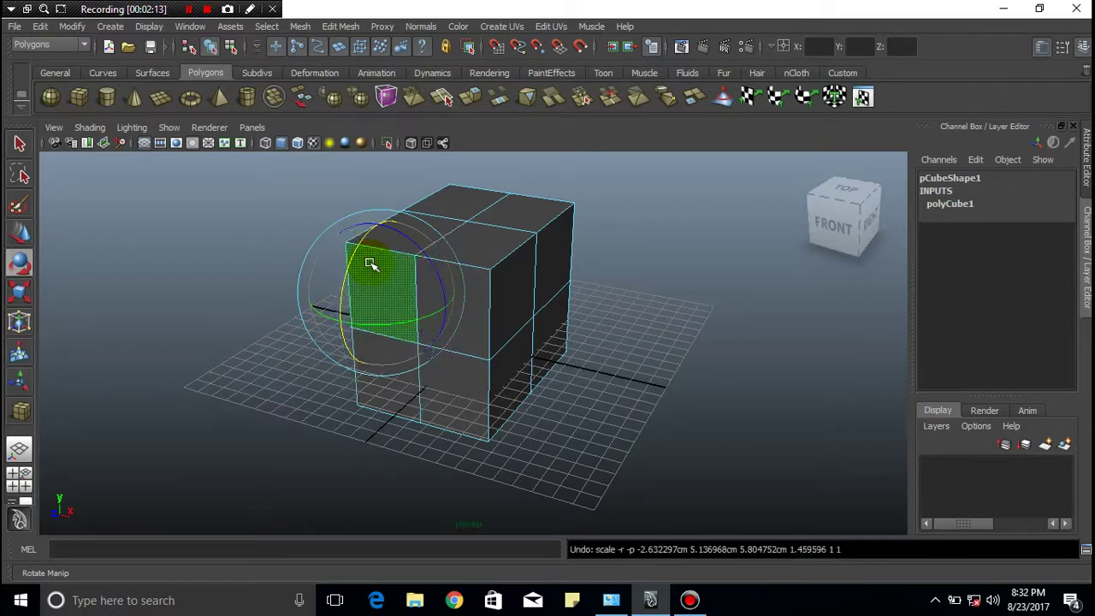
click(254, 326)
click(19, 232)
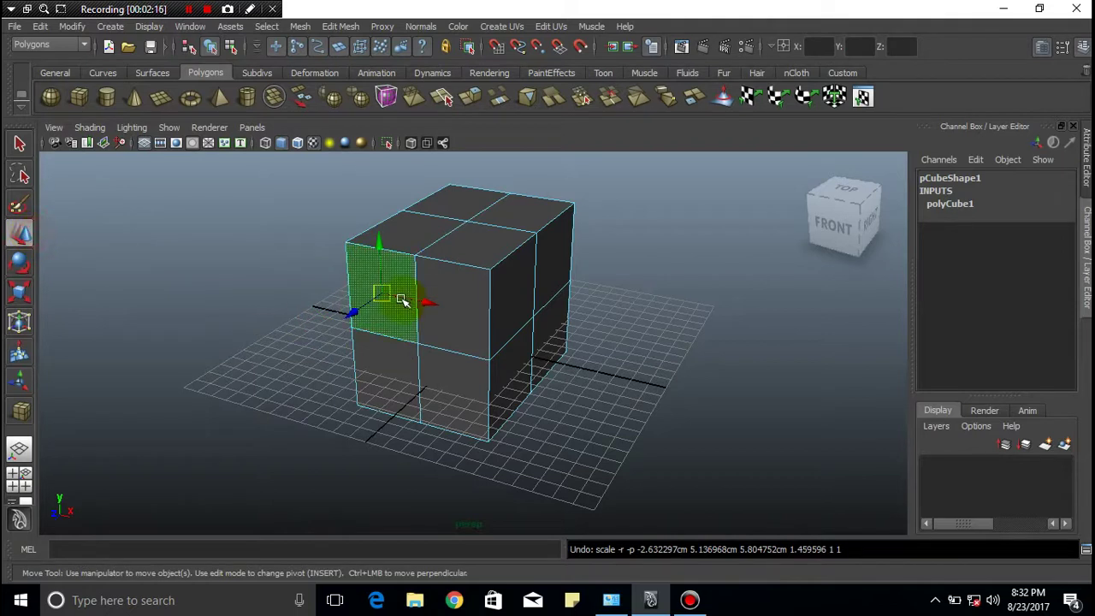
- Push the upper-left front face outward along X, undoing a stray Z slide
mouse_move(426, 310)
mouse_down()
mouse_move(485, 312)
mouse_move(270, 322)
mouse_move(345, 284)
mouse_up()
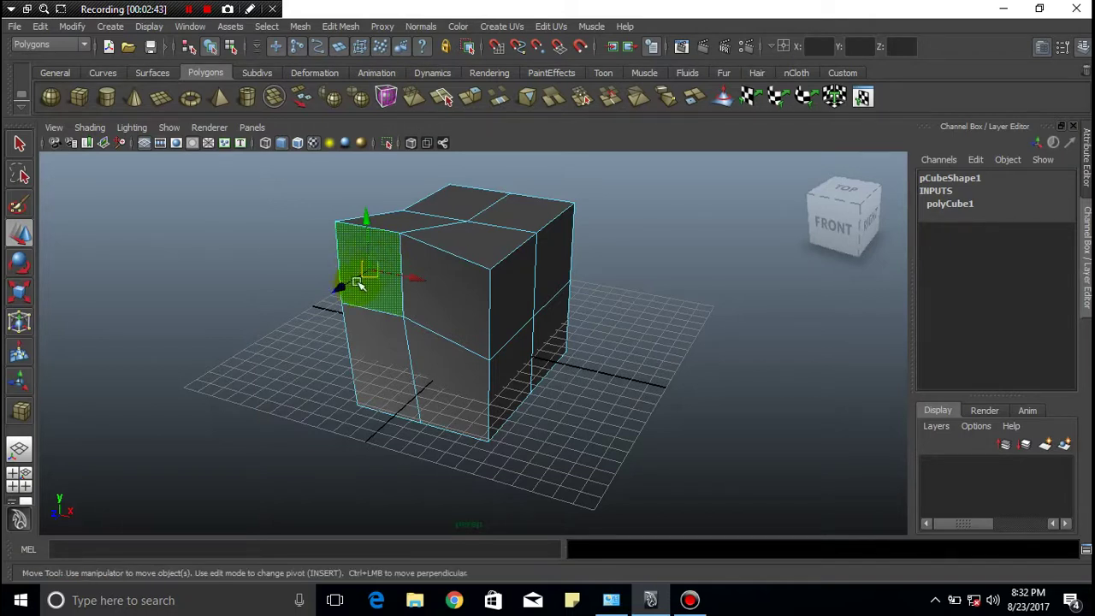
drag(342, 289, 341, 291)
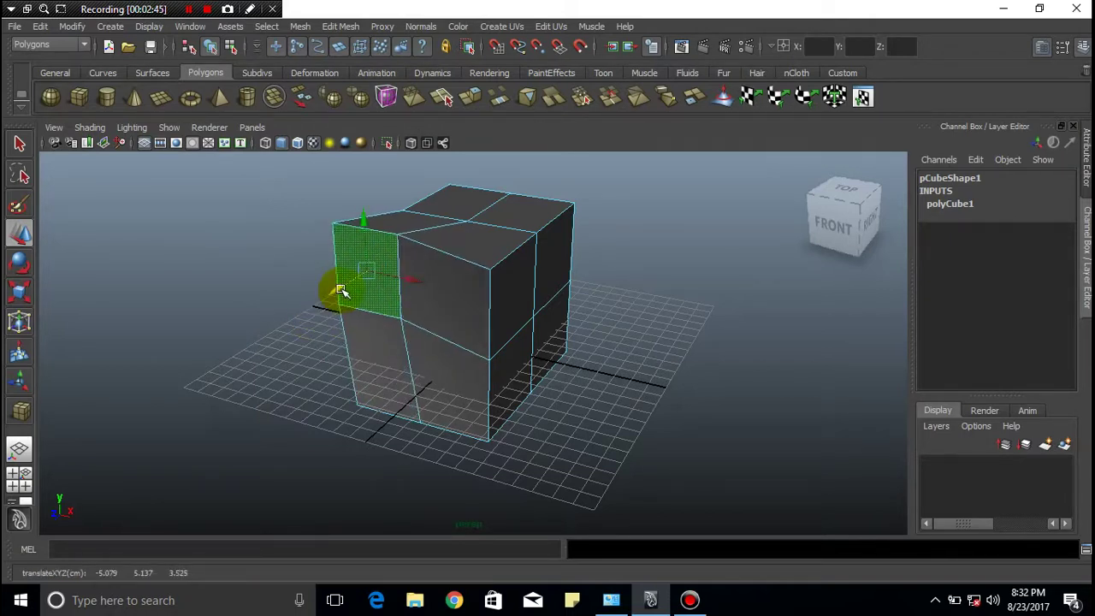
key(ctrl+z)
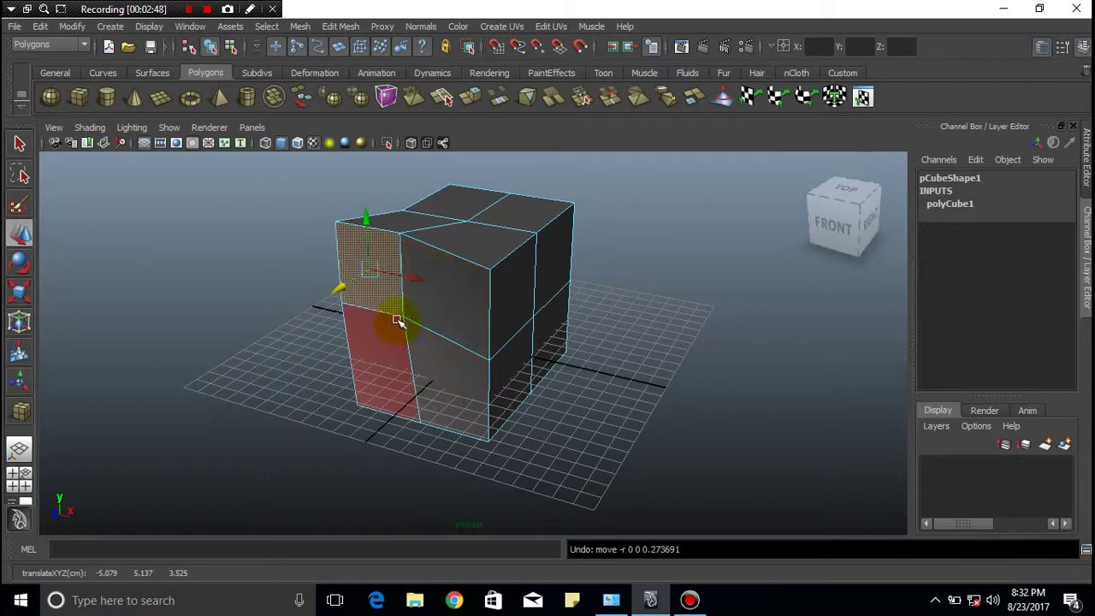
- Return to Object Mode and select the whole cube, discarding a trial move
right_click(412, 290)
click(481, 268)
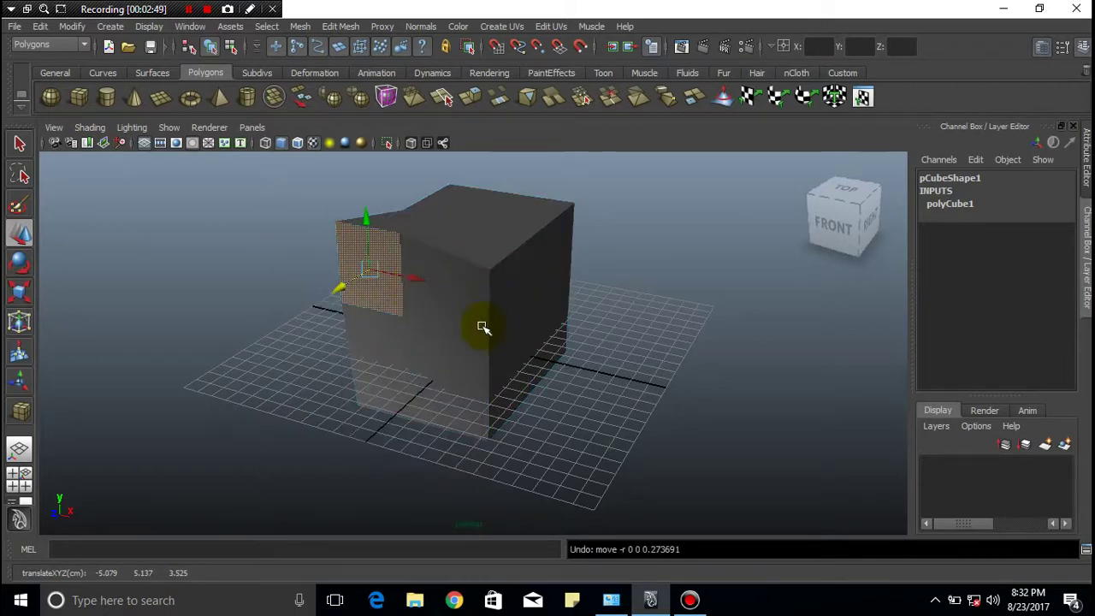
click(556, 347)
mouse_move(518, 315)
mouse_down()
mouse_move(563, 284)
mouse_move(514, 295)
mouse_up()
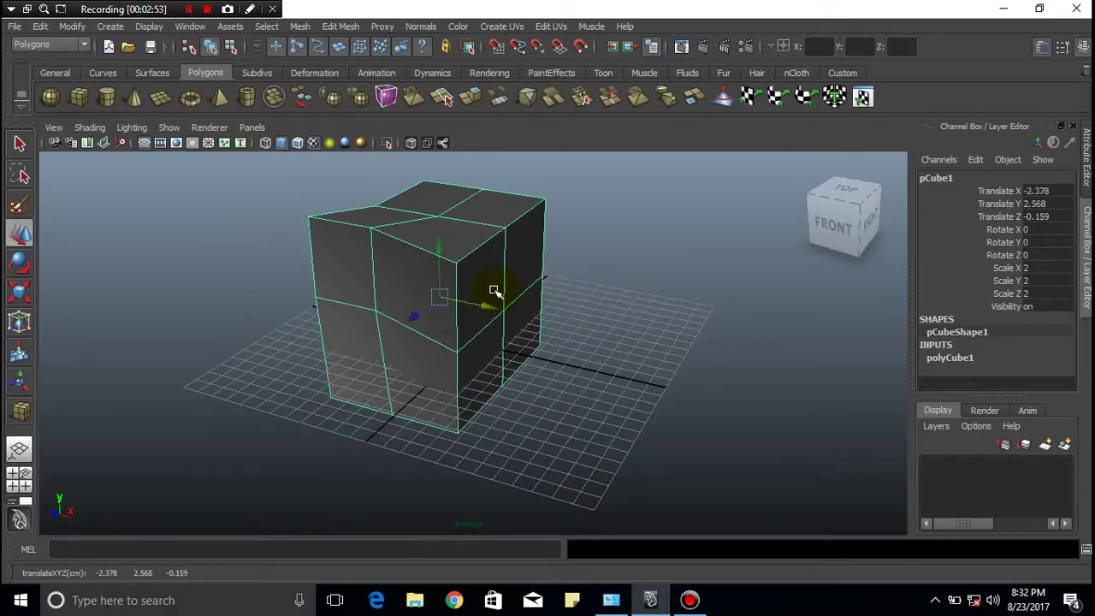
key(ctrl+z)
key(ctrl+z)
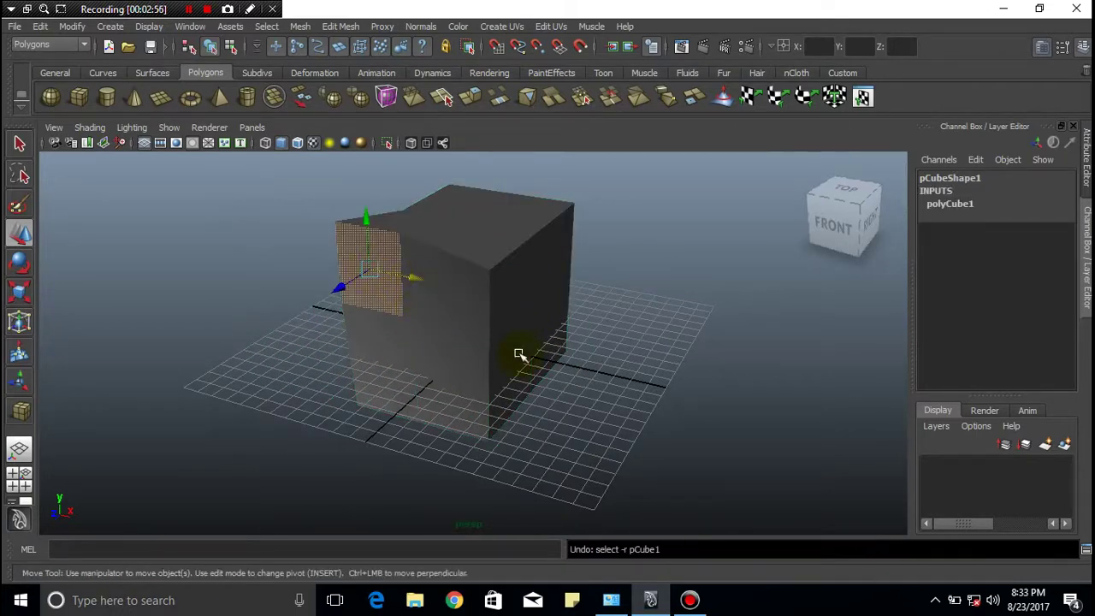
click(377, 265)
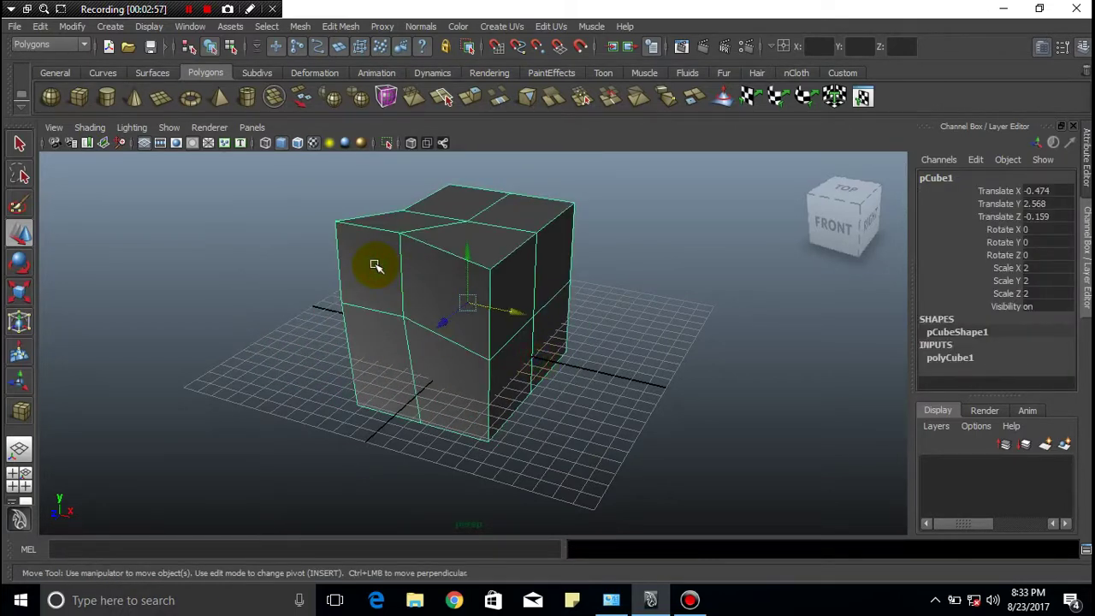
- Drag the X, Y and Z move handles to place the cube at -5.397, 3.284, -0.241
right_drag(376, 265, 427, 249)
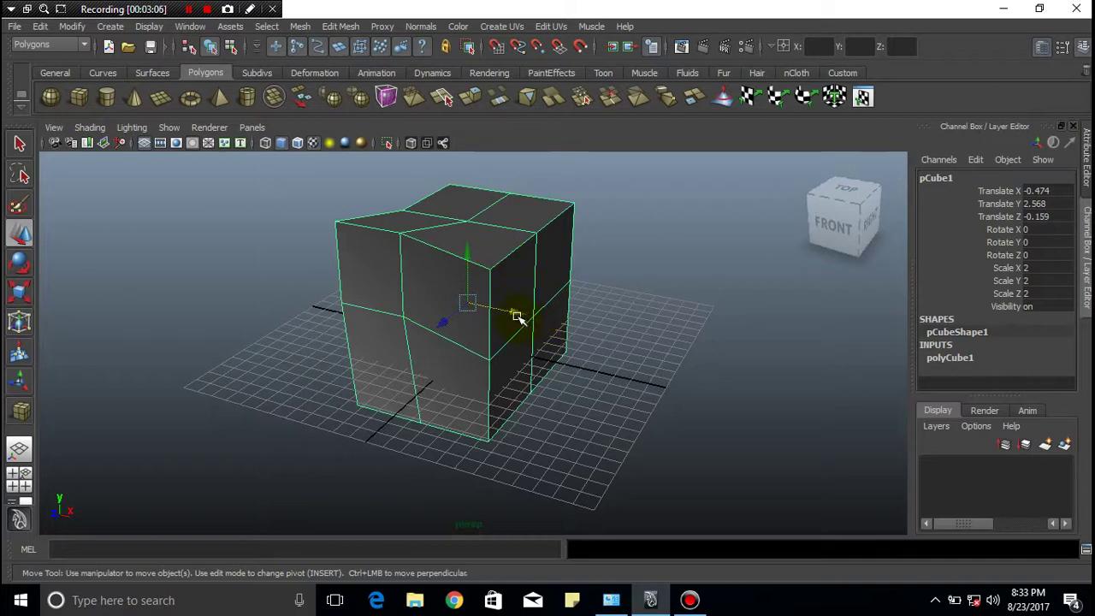
drag(516, 313, 387, 269)
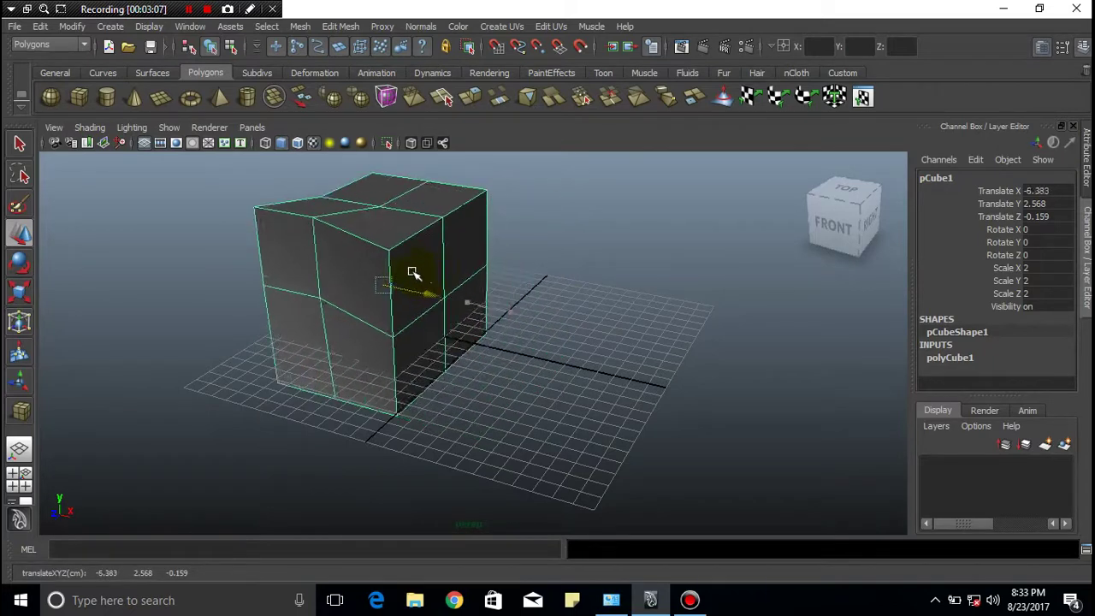
click(446, 354)
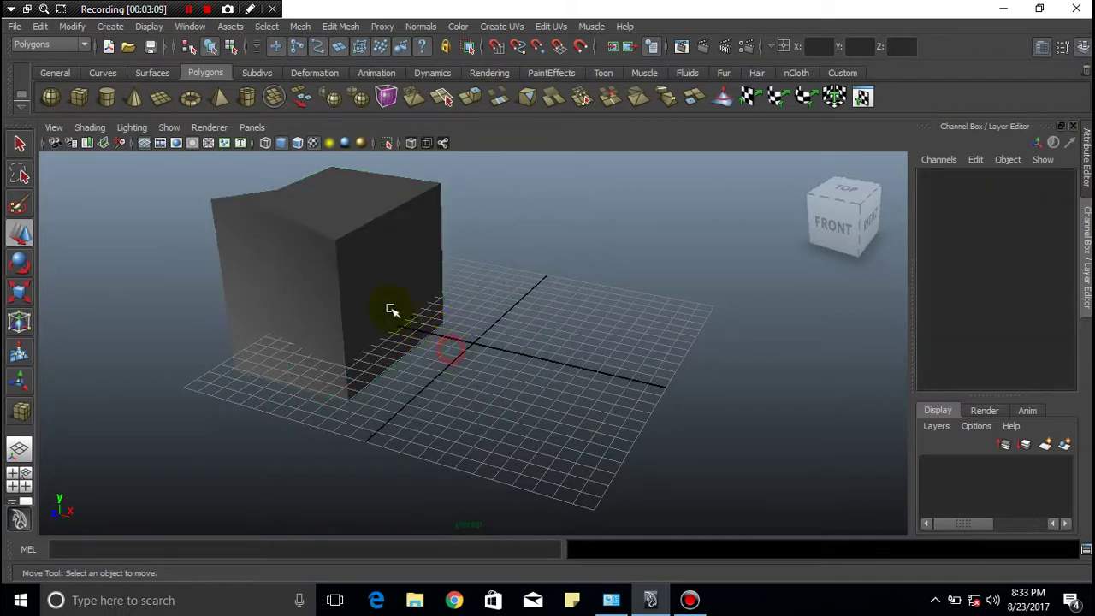
click(387, 301)
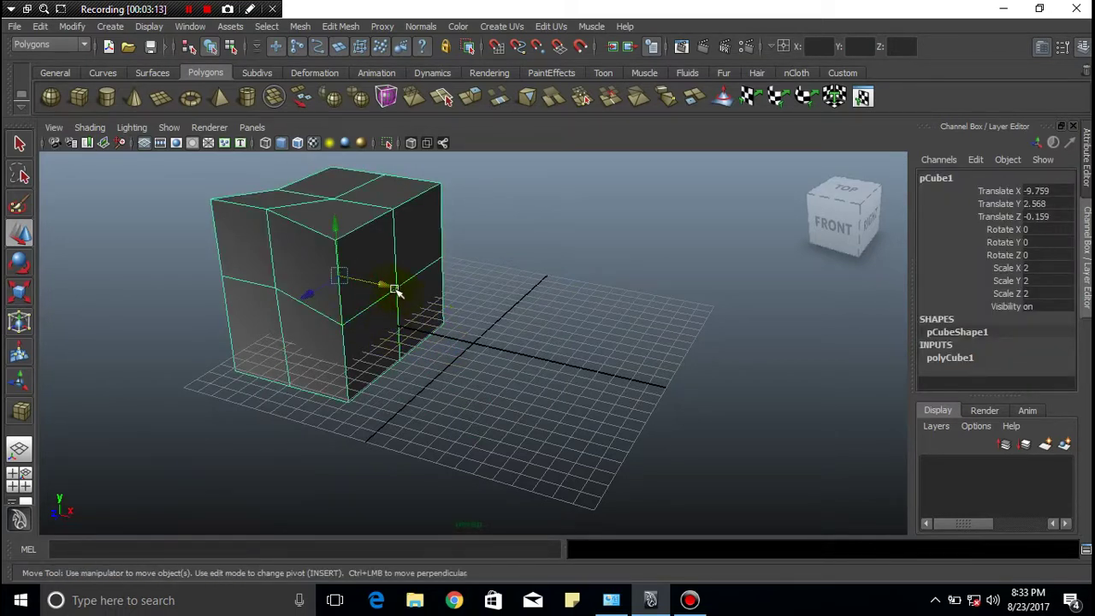
click(306, 304)
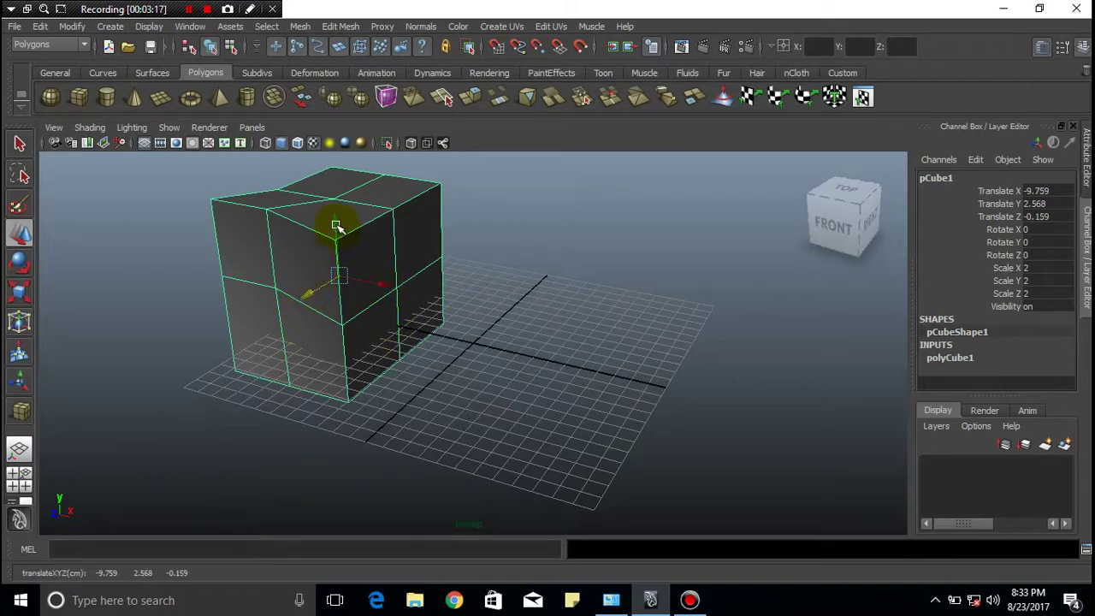
drag(335, 225, 332, 197)
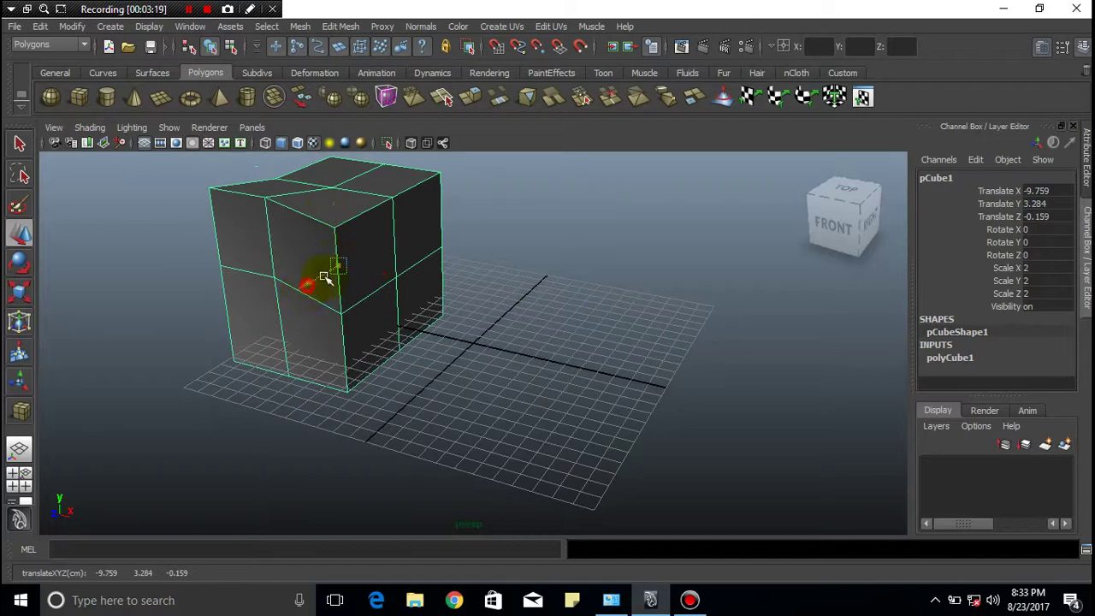
drag(325, 278, 306, 289)
mouse_move(376, 276)
mouse_down()
mouse_move(488, 293)
mouse_move(444, 291)
mouse_up()
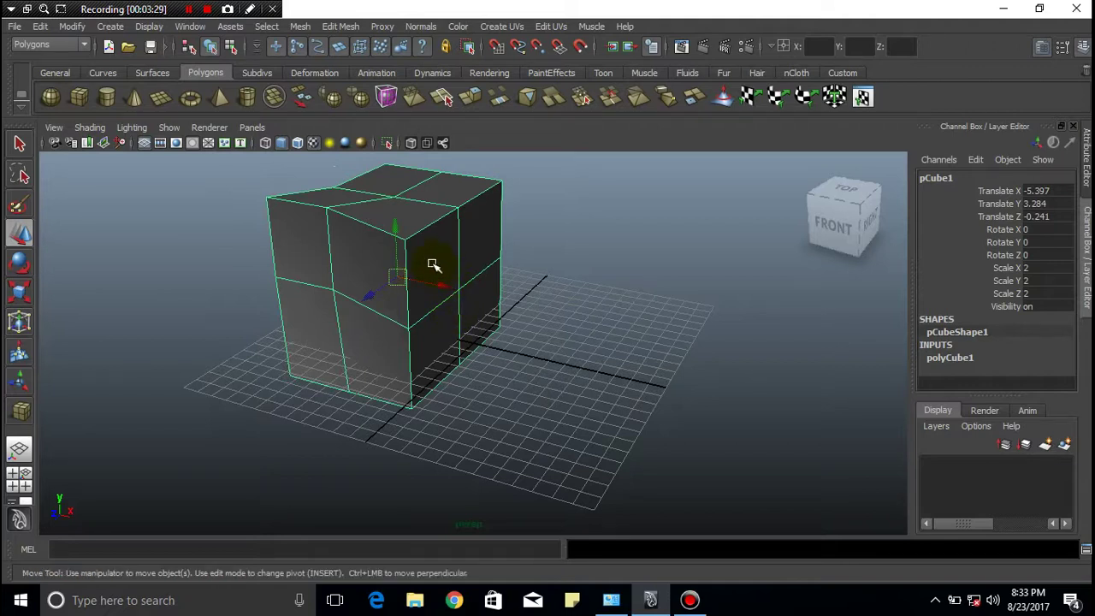
- Rotate the cube to X 4.844, Y -29.817, Z 11.702 with the Rotate tool
key(e)
drag(394, 215, 356, 272)
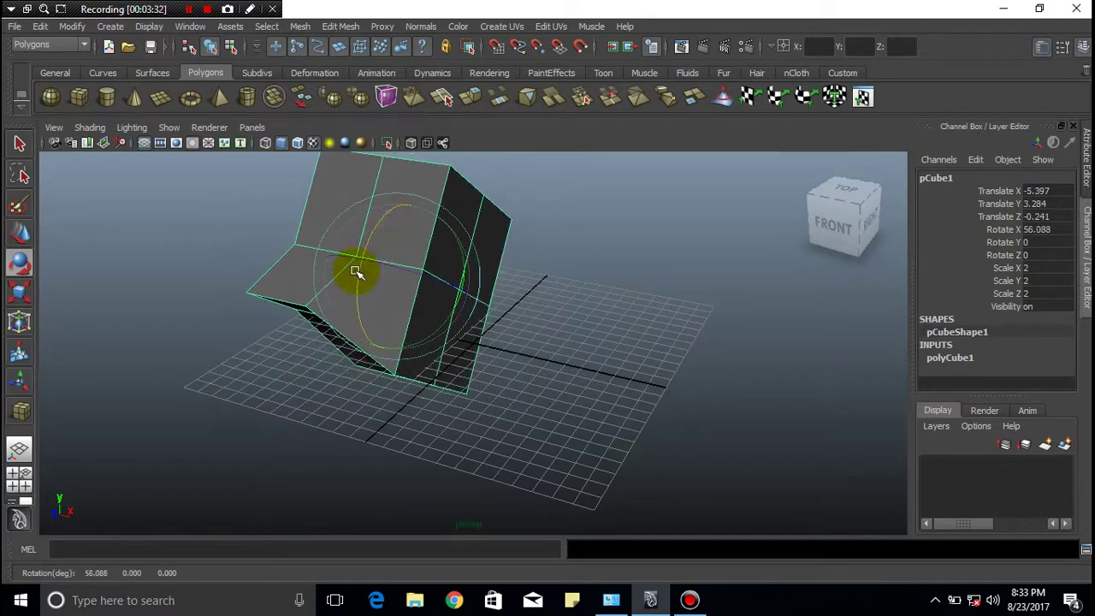
mouse_move(415, 196)
mouse_down()
mouse_move(464, 262)
mouse_move(442, 225)
mouse_move(440, 252)
mouse_move(403, 274)
mouse_move(391, 252)
mouse_move(330, 274)
mouse_move(403, 310)
mouse_move(456, 231)
mouse_move(317, 210)
mouse_move(460, 325)
mouse_move(362, 298)
mouse_move(309, 260)
mouse_move(372, 308)
mouse_up()
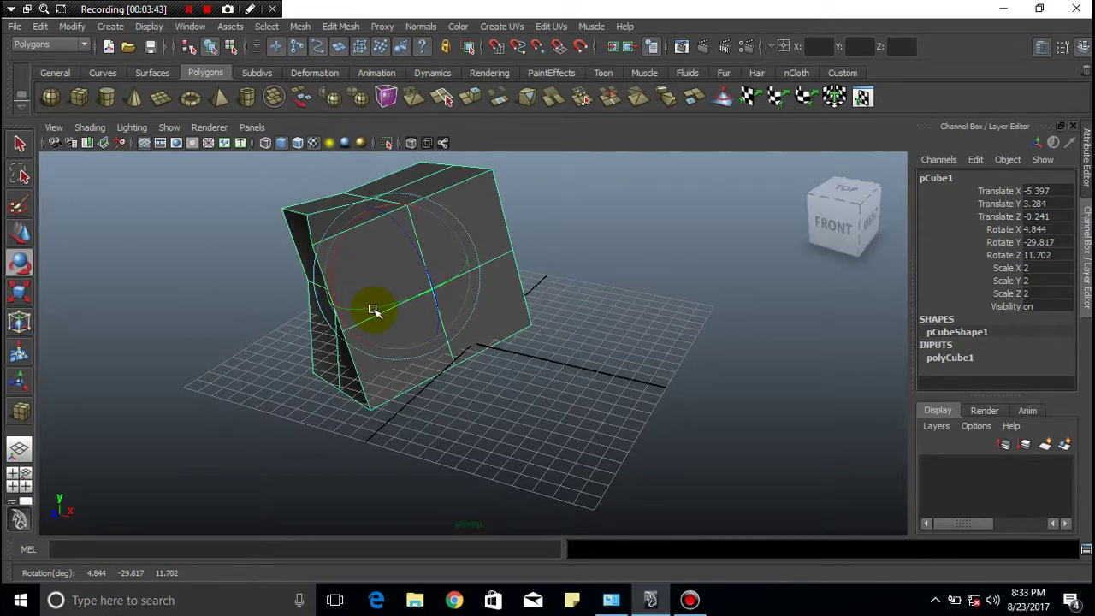
- Drag the center, Y, X and Z scale handles until Scale reads 1.574, 1.833, 1.309
key(r)
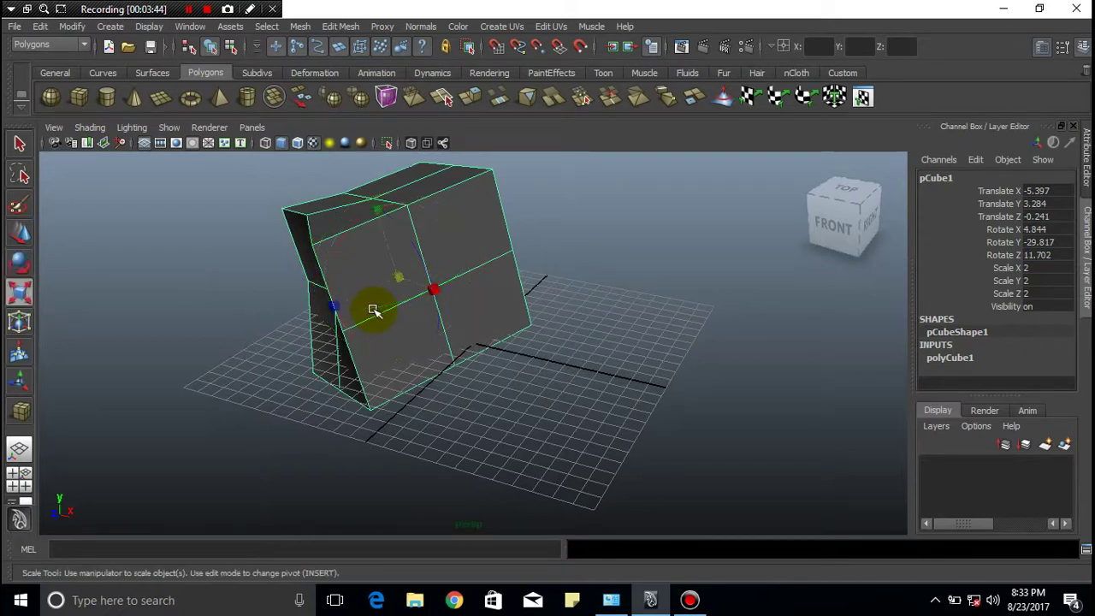
mouse_move(400, 280)
mouse_down()
mouse_move(533, 362)
mouse_move(399, 276)
mouse_move(278, 252)
mouse_move(488, 317)
mouse_move(349, 252)
mouse_move(321, 253)
mouse_move(435, 277)
mouse_move(430, 260)
mouse_move(462, 288)
mouse_move(427, 286)
mouse_up()
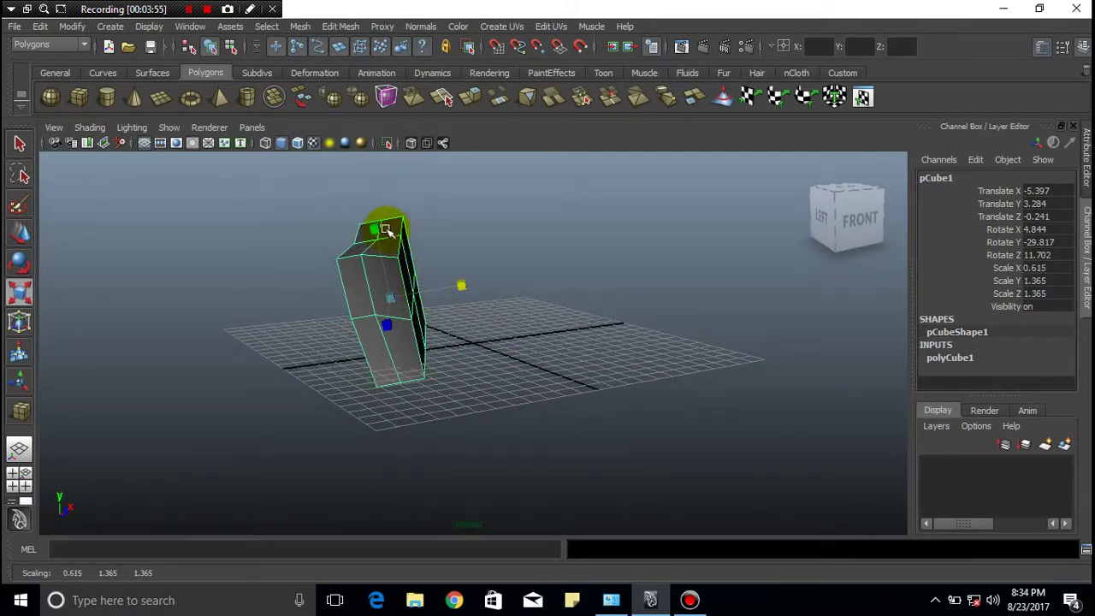
mouse_move(379, 231)
mouse_down()
mouse_move(389, 268)
mouse_move(379, 200)
mouse_up()
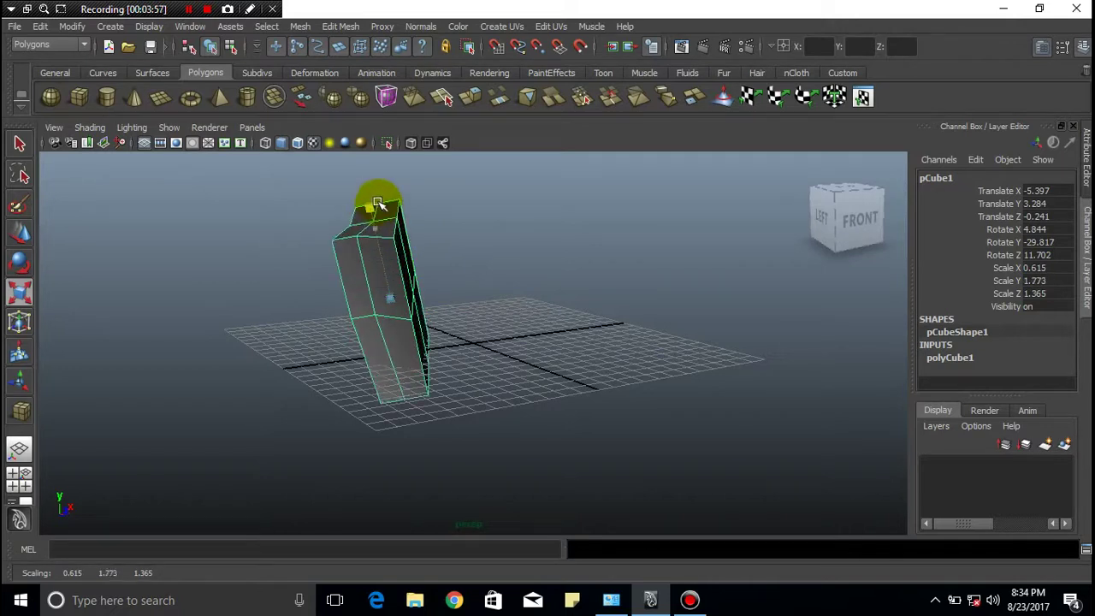
mouse_move(465, 287)
mouse_down()
mouse_move(726, 282)
mouse_move(574, 273)
mouse_move(587, 213)
mouse_move(391, 225)
mouse_move(483, 255)
mouse_move(574, 179)
mouse_move(405, 202)
mouse_move(335, 244)
mouse_move(421, 231)
mouse_move(386, 237)
mouse_up()
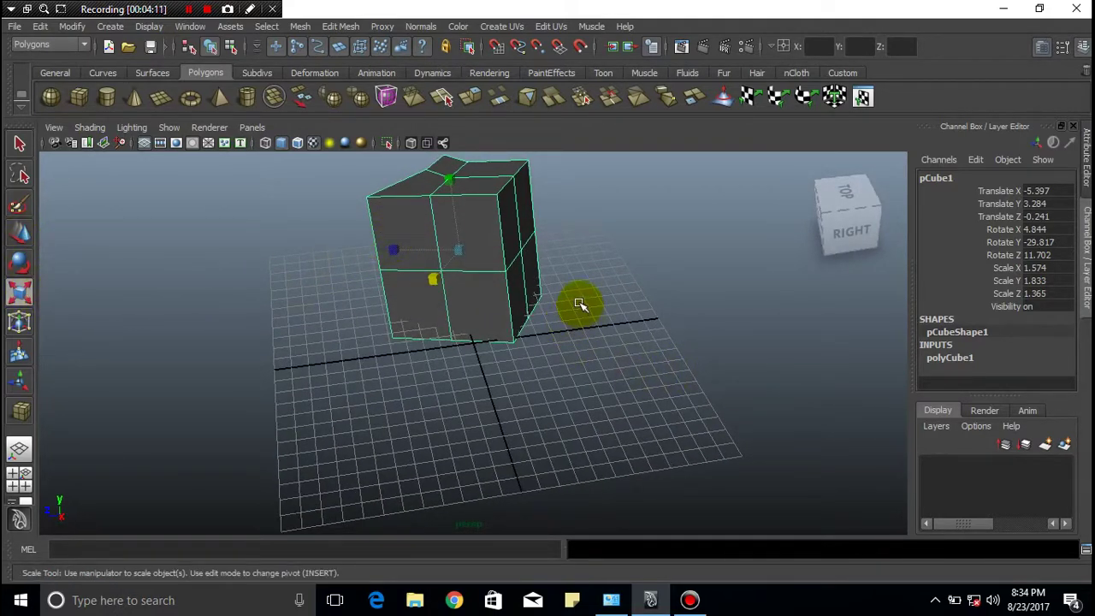
middle_drag(576, 294, 552, 221)
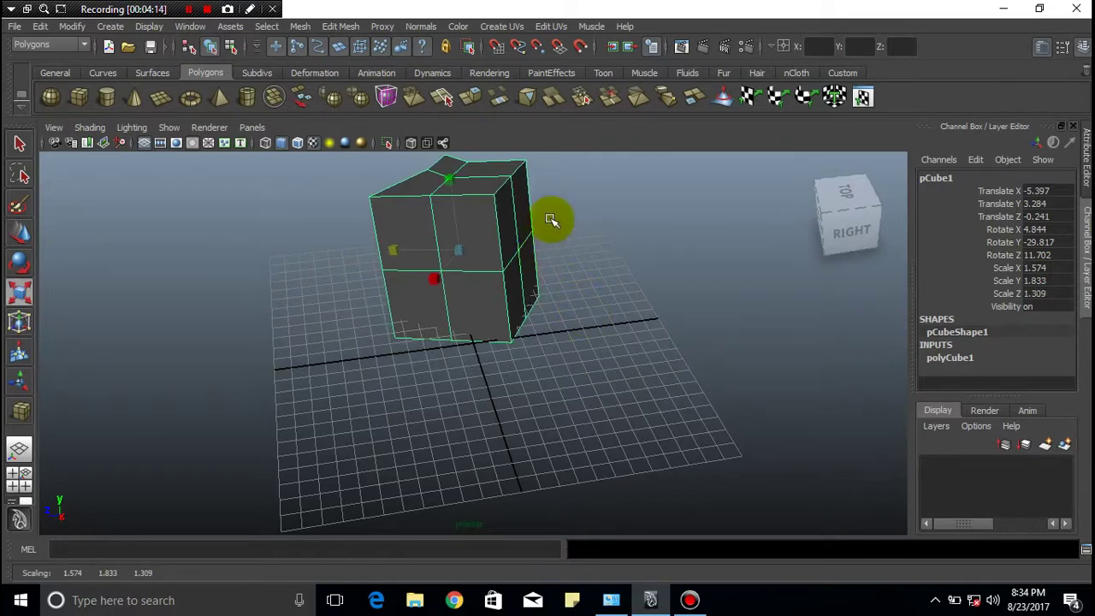
scroll(552, 221, up, 3)
scroll(565, 229, down, 1)
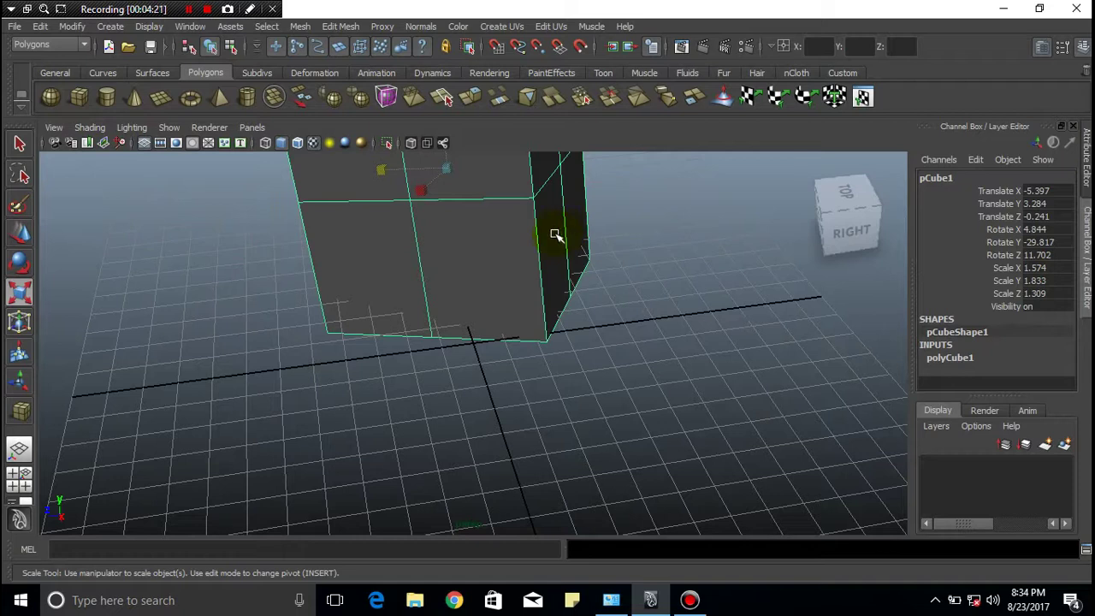
click(607, 251)
mouse_move(648, 227)
alt+middle_down()
mouse_move(693, 370)
mouse_move(557, 232)
mouse_move(636, 342)
mouse_move(647, 310)
mouse_move(435, 190)
mouse_move(422, 300)
mouse_move(738, 242)
alt+middle_up()
alt+middle_drag(700, 328, 631, 280)
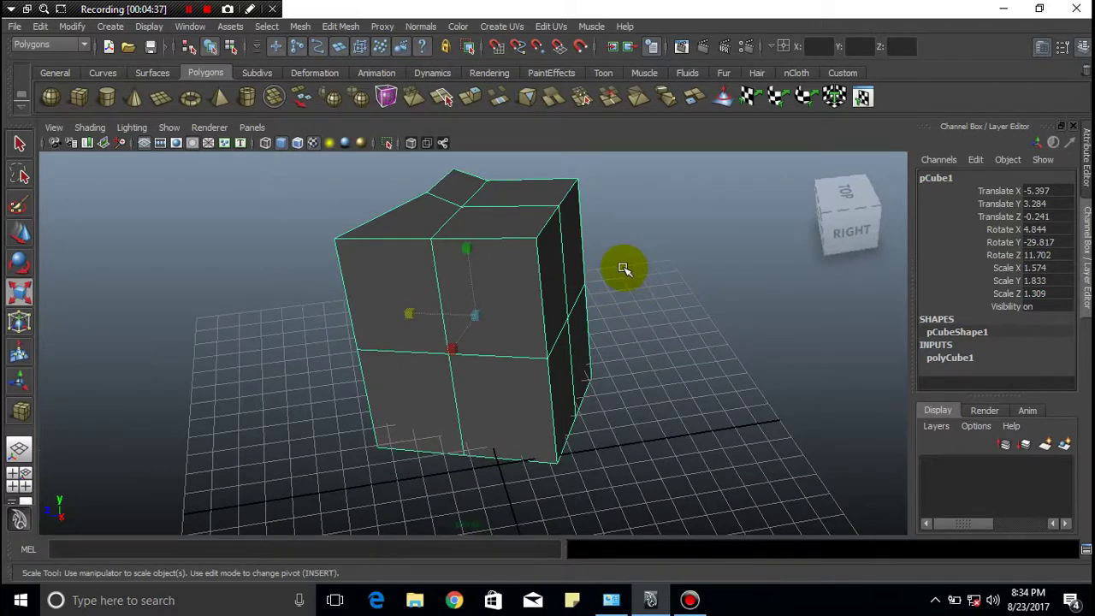
alt+right_drag(533, 337, 501, 214)
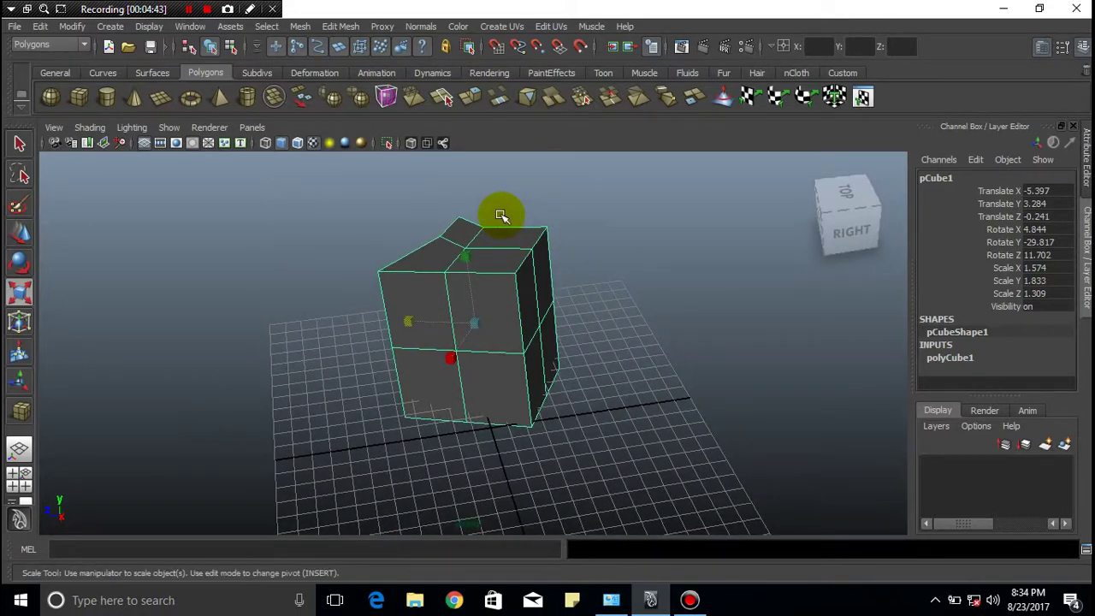
mouse_move(501, 213)
alt+right_down()
mouse_move(513, 306)
mouse_move(567, 433)
alt+right_up()
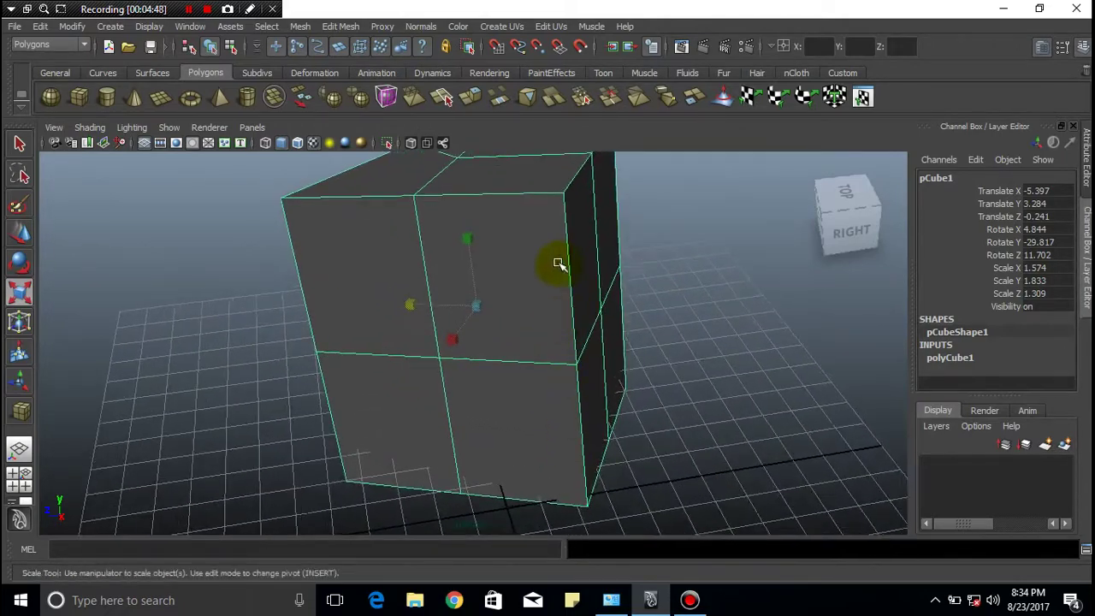
mouse_move(557, 262)
alt+right_down()
mouse_move(580, 367)
mouse_move(574, 335)
mouse_move(580, 342)
alt+right_up()
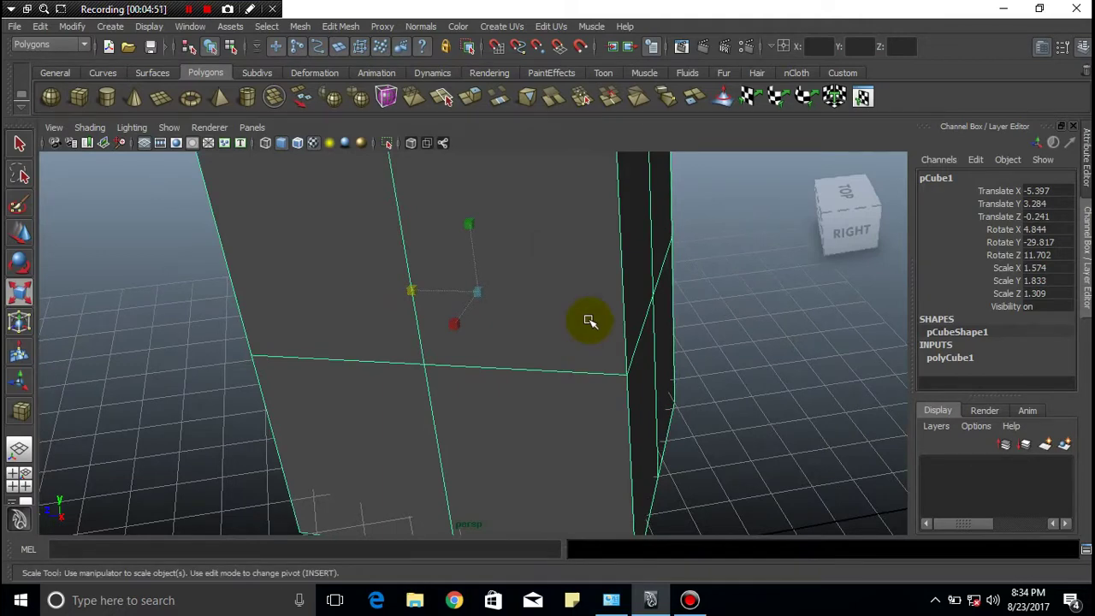
scroll(570, 273, down, 3)
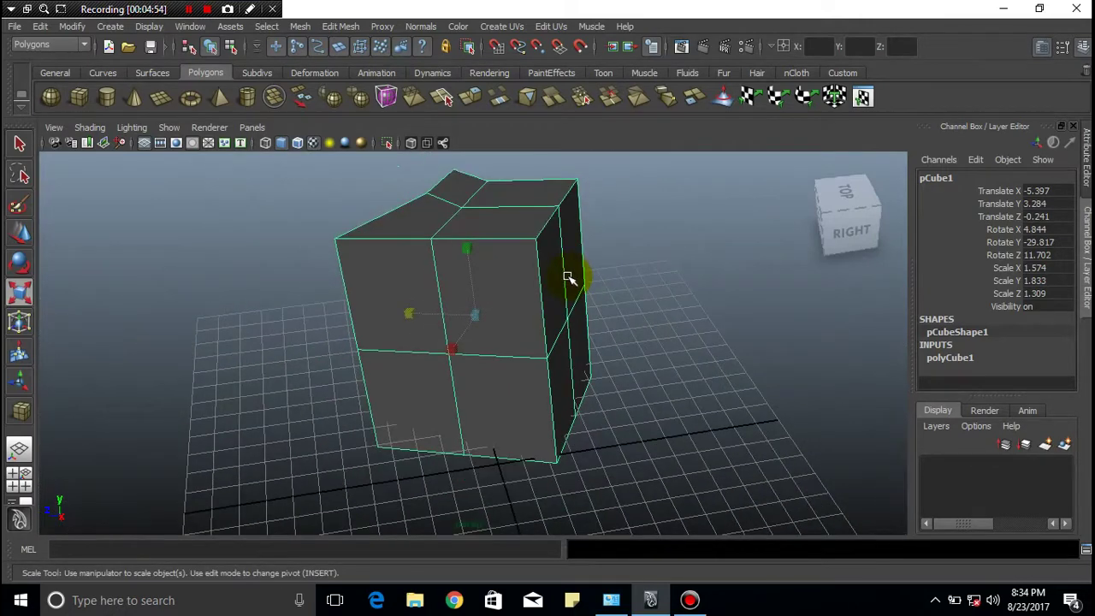
scroll(569, 275, up, 4)
scroll(569, 276, down, 2)
scroll(569, 281, down, 1)
scroll(568, 281, down, 3)
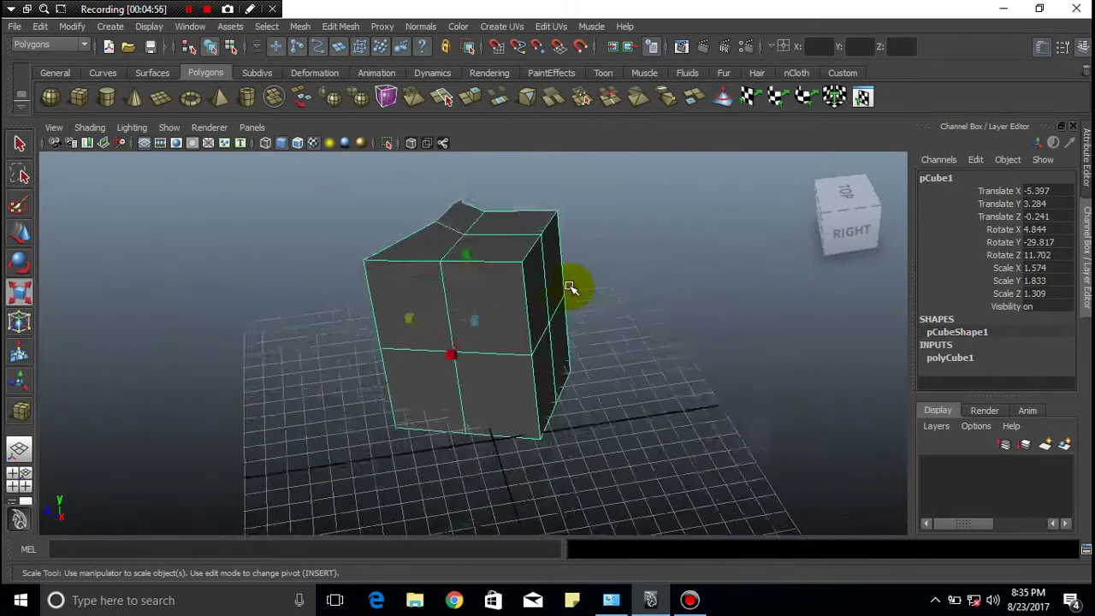
scroll(569, 282, up, 4)
scroll(569, 284, down, 4)
scroll(571, 286, up, 3)
scroll(571, 288, down, 3)
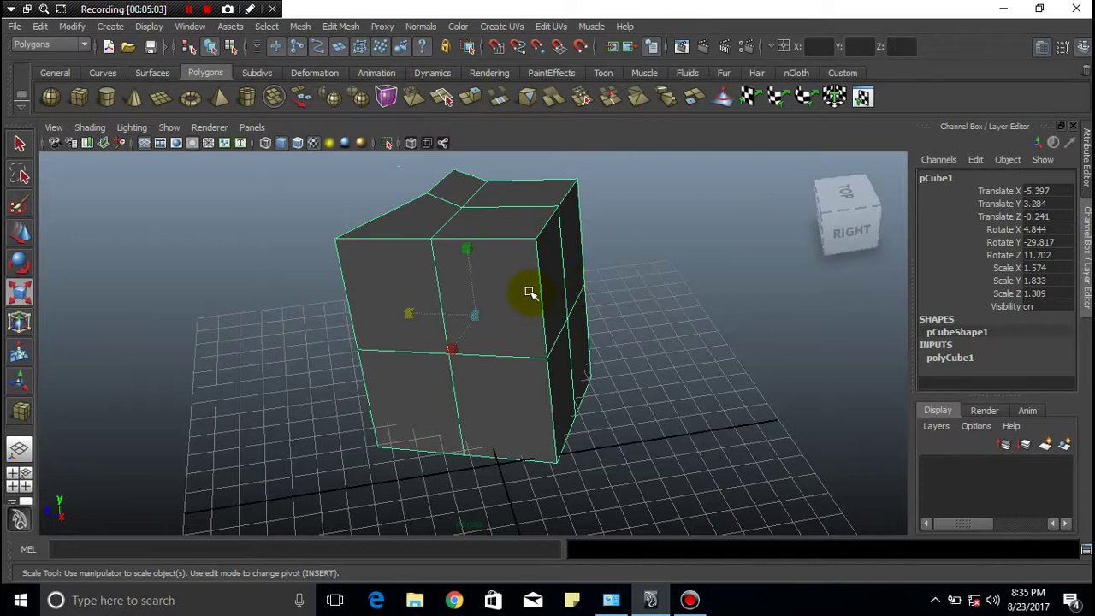
mouse_move(530, 293)
alt+right_down()
mouse_move(534, 274)
mouse_move(567, 374)
mouse_move(635, 501)
mouse_move(598, 354)
alt+right_up()
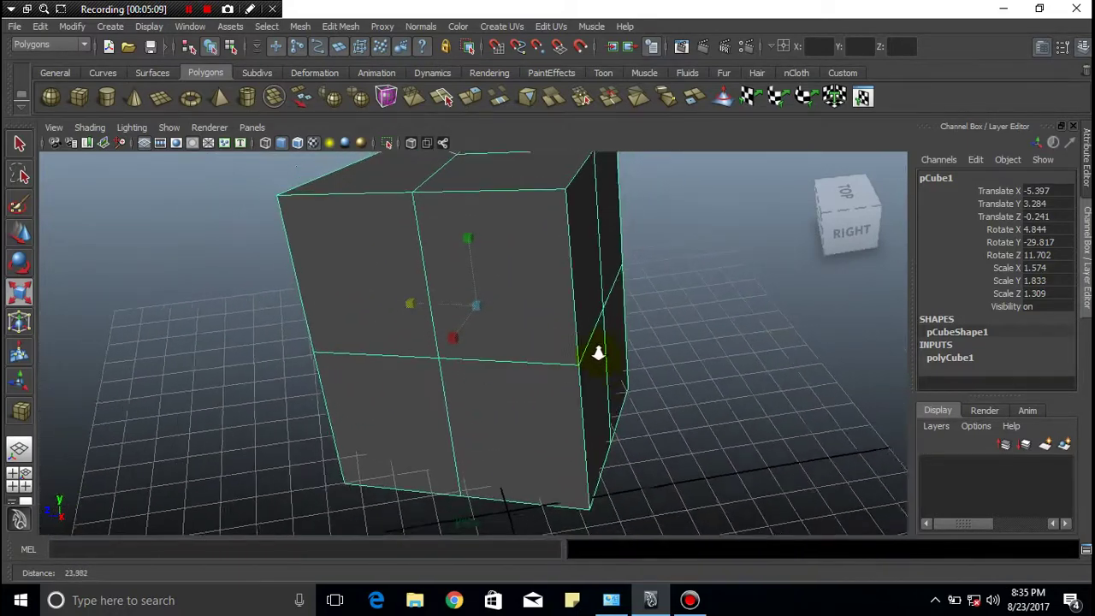
mouse_move(598, 354)
alt+mouse_down()
mouse_move(570, 288)
mouse_move(391, 283)
alt+mouse_up()
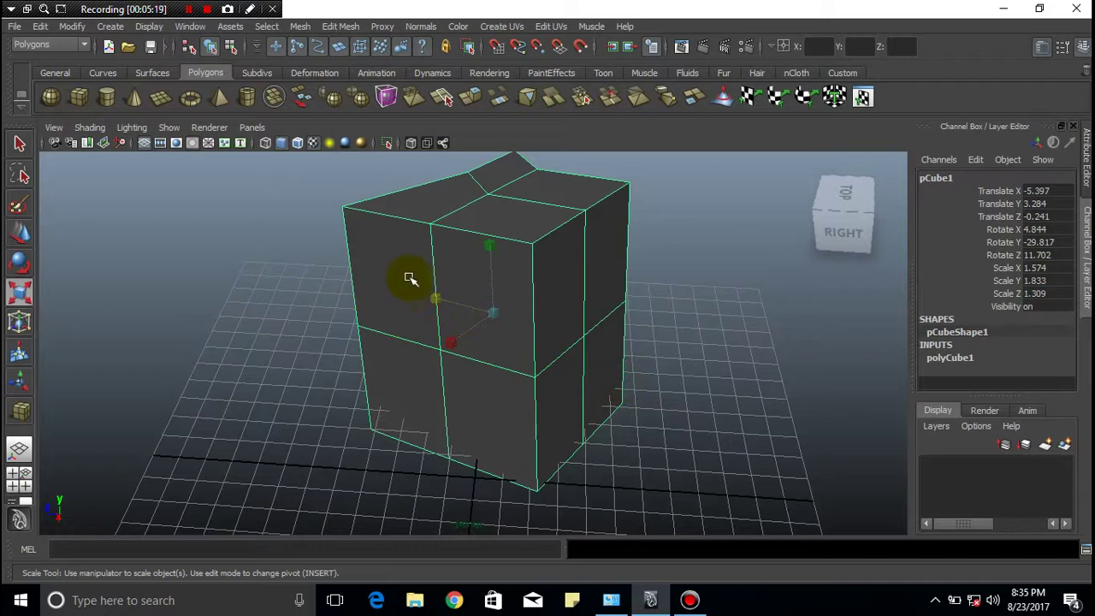
right_drag(411, 279, 450, 272)
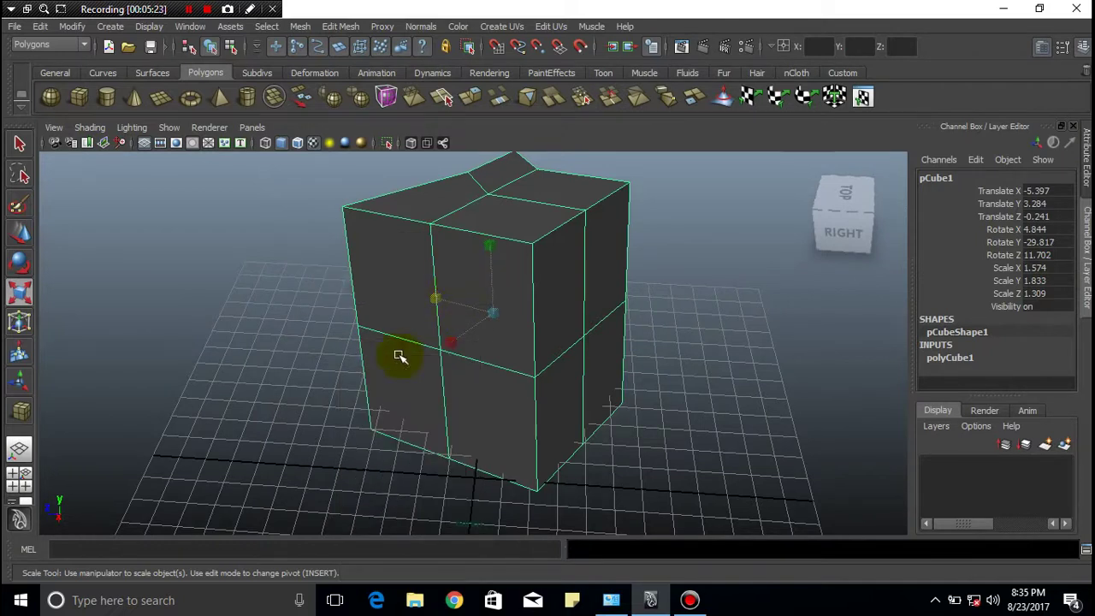
- Enter Face mode and select the upper-left front face, undoing a test move along X
right_click(405, 274)
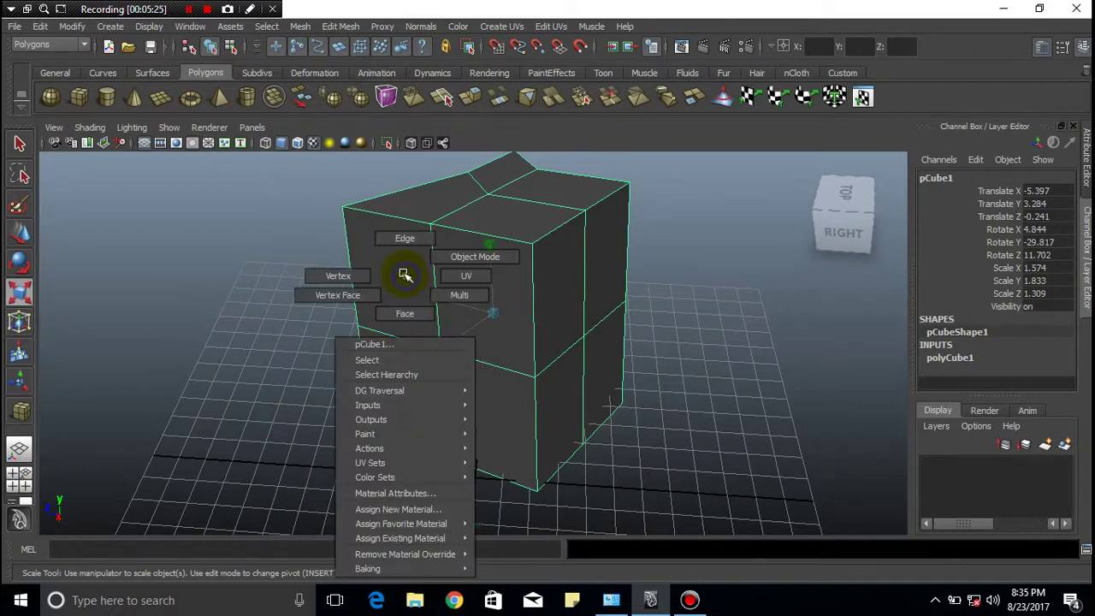
click(404, 317)
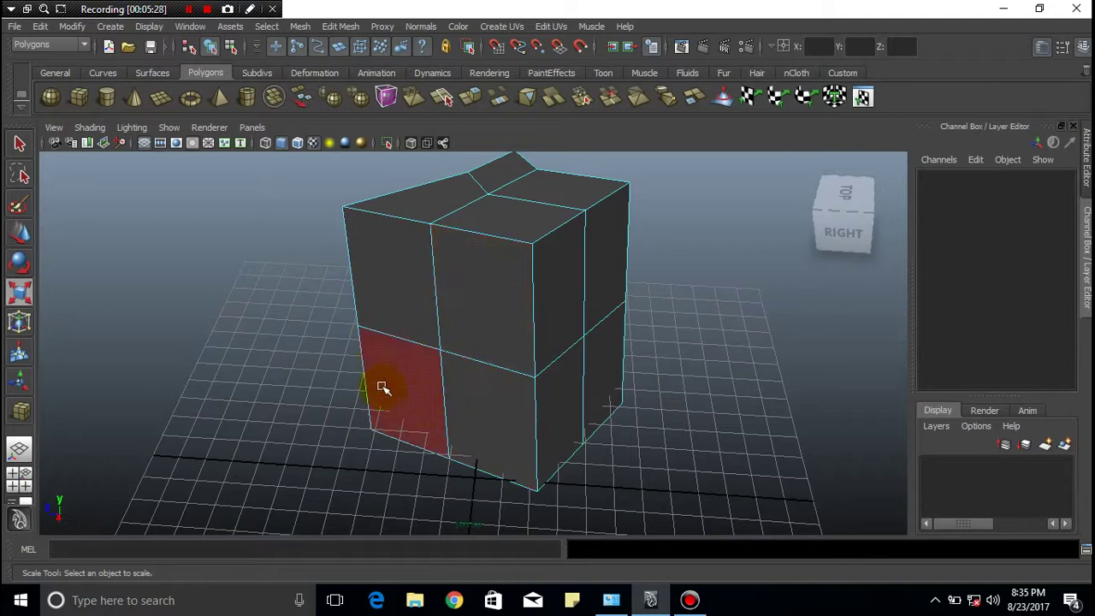
click(383, 272)
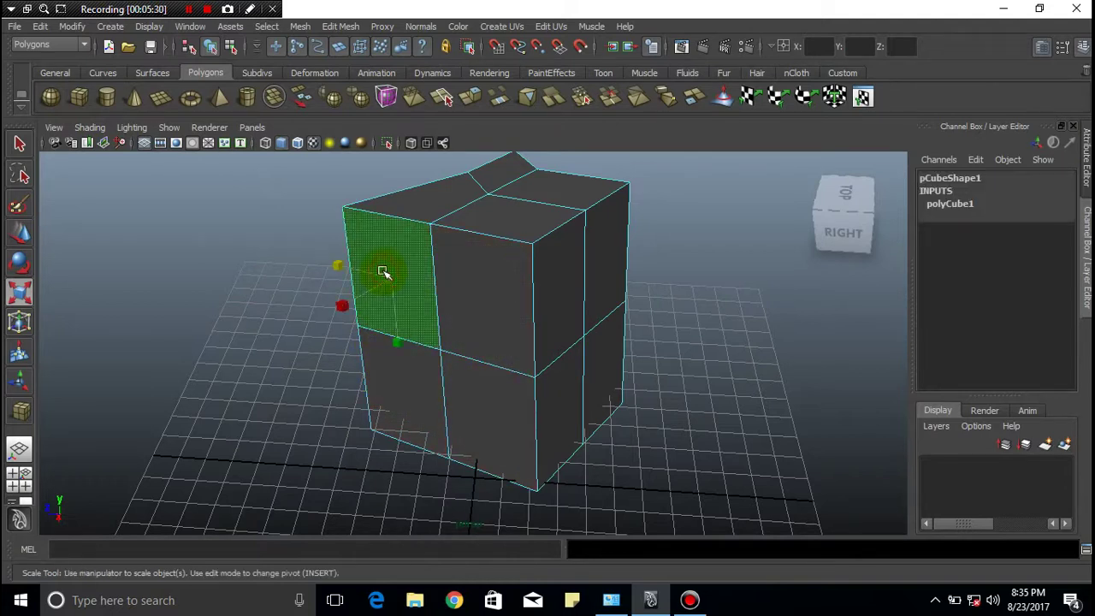
key(w)
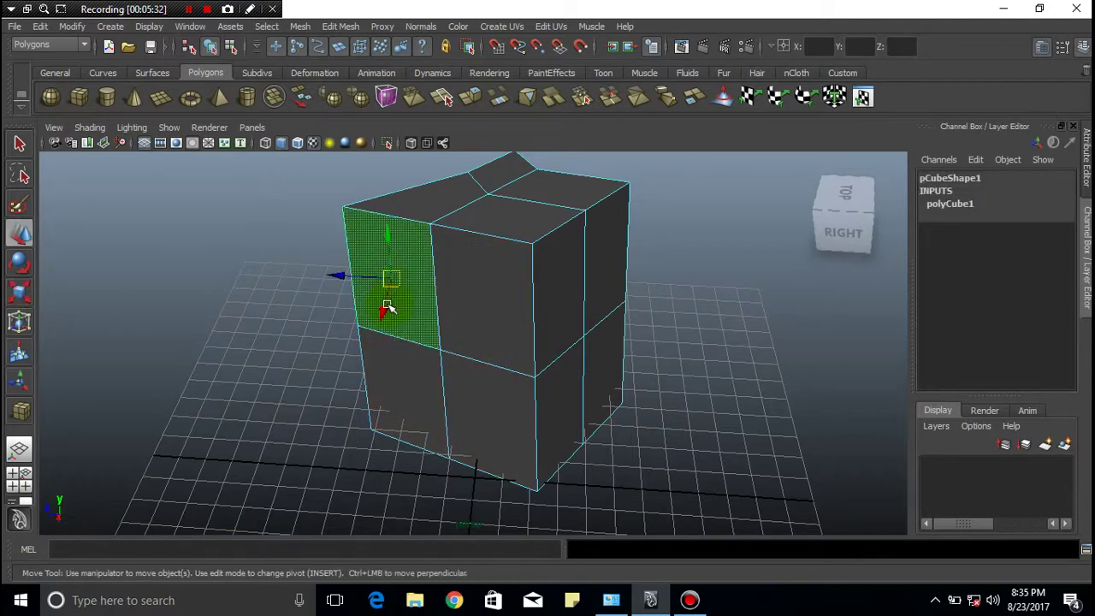
mouse_move(387, 324)
mouse_down()
mouse_move(366, 341)
mouse_move(386, 300)
mouse_move(359, 362)
mouse_move(399, 294)
mouse_move(379, 331)
mouse_up()
key(ctrl+z)
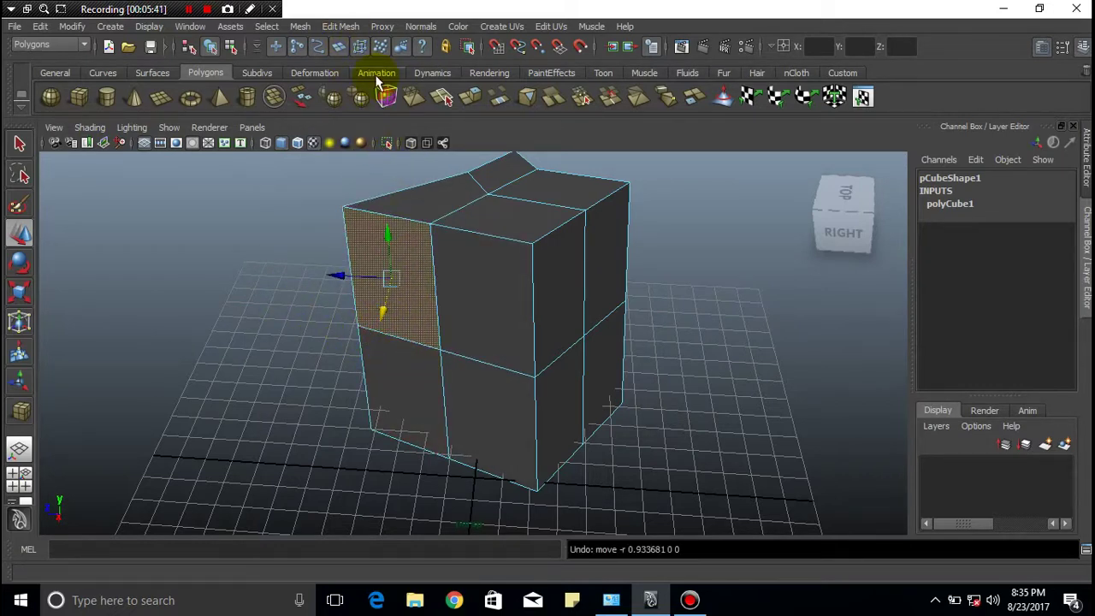
key(space)
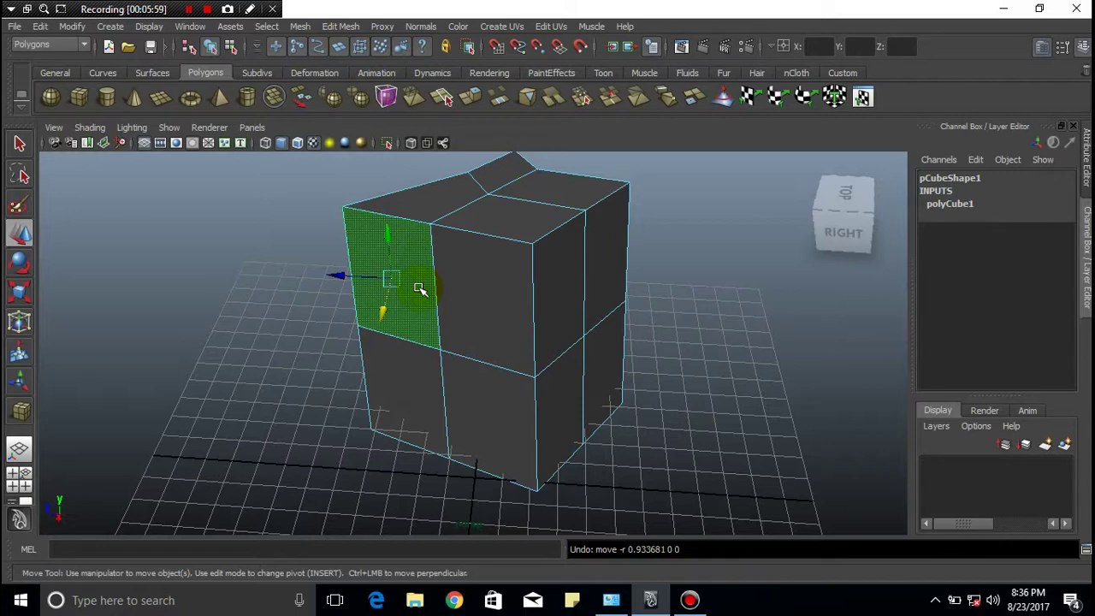
- Extrude the cube's upper-left front face and pull it out left along X into a block
key(space)
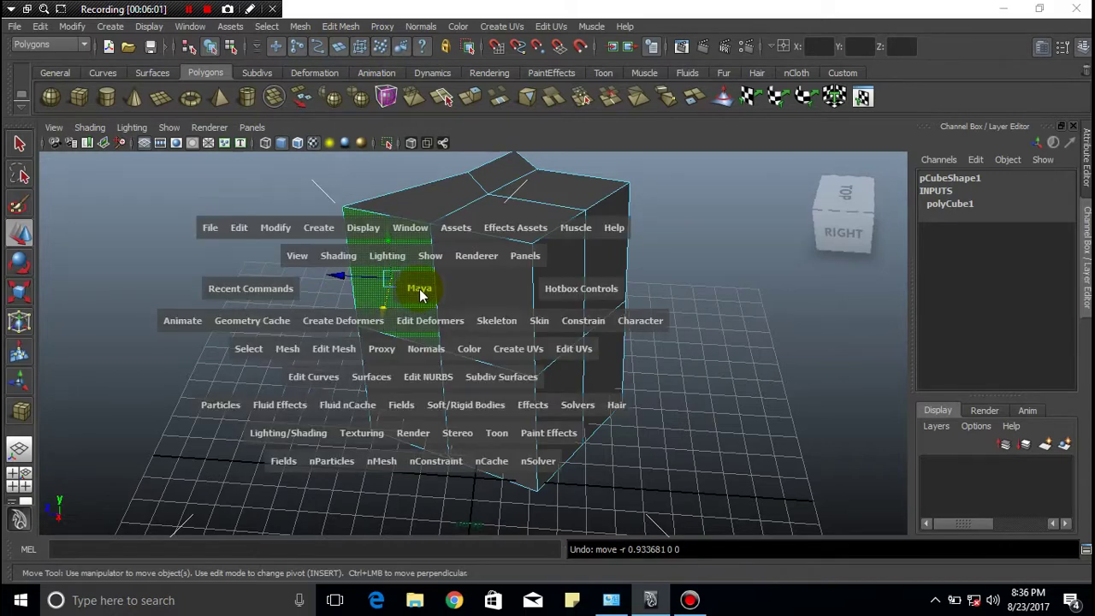
click(334, 348)
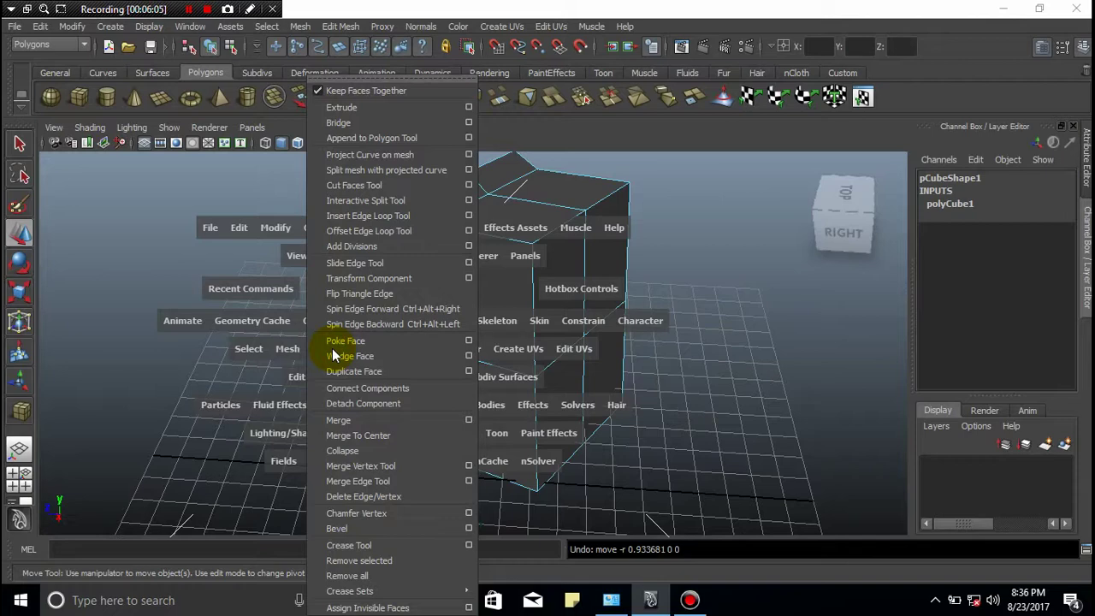
click(339, 106)
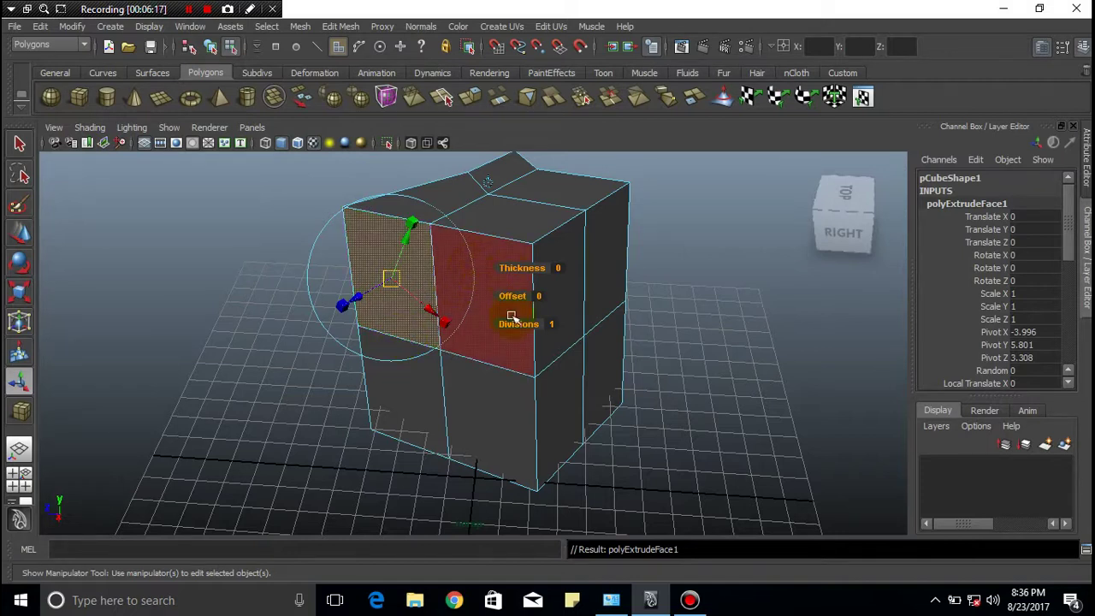
key(w)
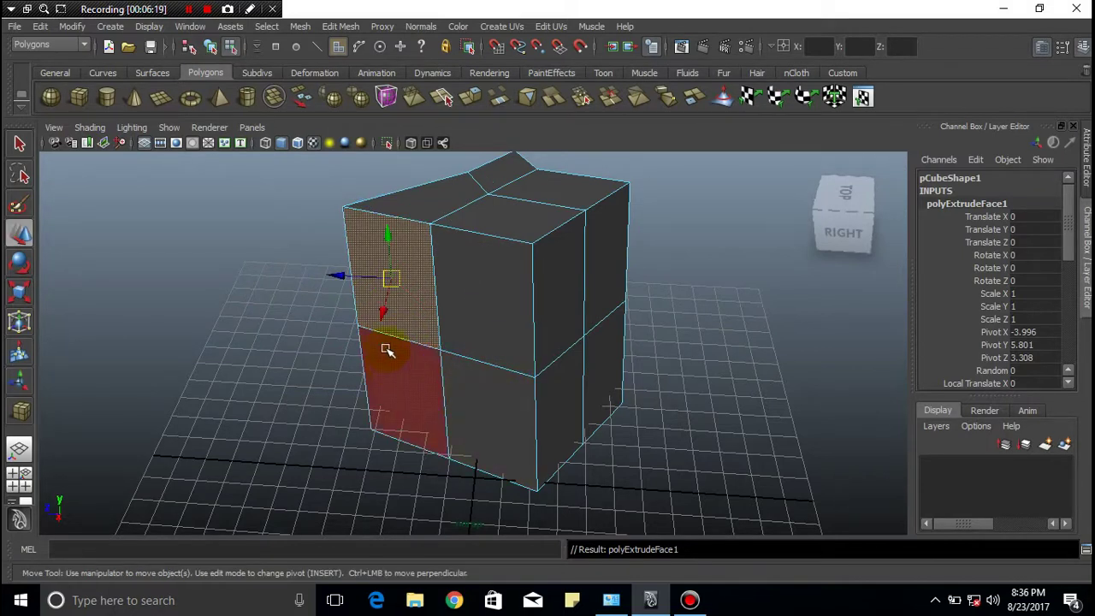
mouse_move(383, 313)
mouse_down()
mouse_move(325, 375)
mouse_move(373, 340)
mouse_move(633, 310)
mouse_move(402, 347)
mouse_move(407, 371)
mouse_up()
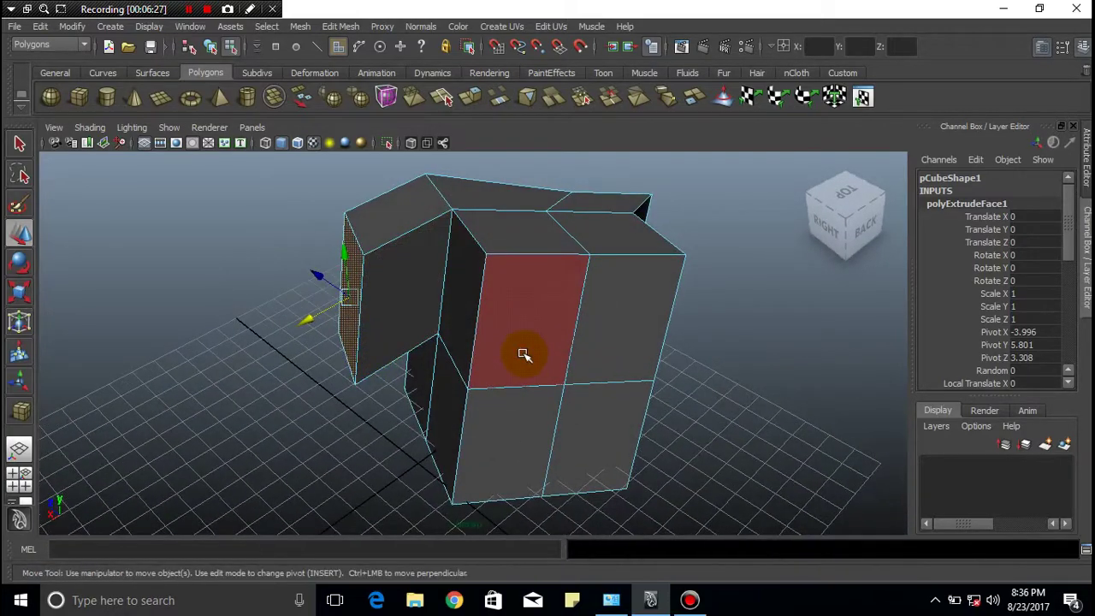
mouse_move(484, 354)
alt+mouse_down()
mouse_move(550, 357)
mouse_move(379, 349)
alt+mouse_up()
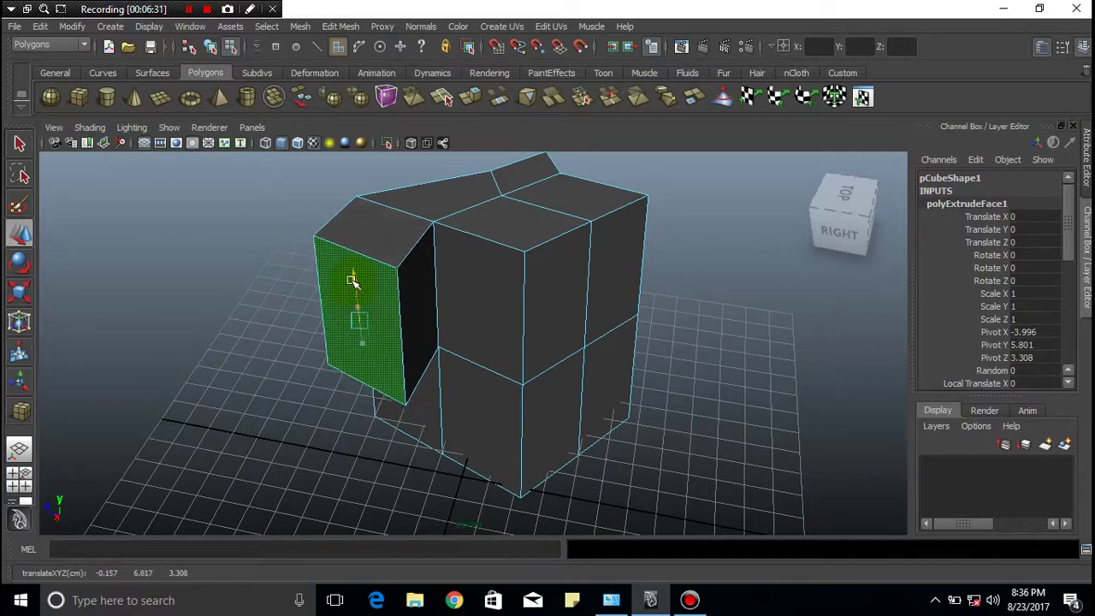
mouse_move(313, 336)
mouse_down()
mouse_move(312, 308)
mouse_move(557, 296)
mouse_move(499, 332)
mouse_up()
mouse_move(390, 348)
mouse_down()
mouse_move(343, 346)
mouse_move(587, 325)
mouse_move(726, 279)
mouse_move(327, 320)
mouse_move(448, 296)
mouse_move(399, 253)
mouse_up()
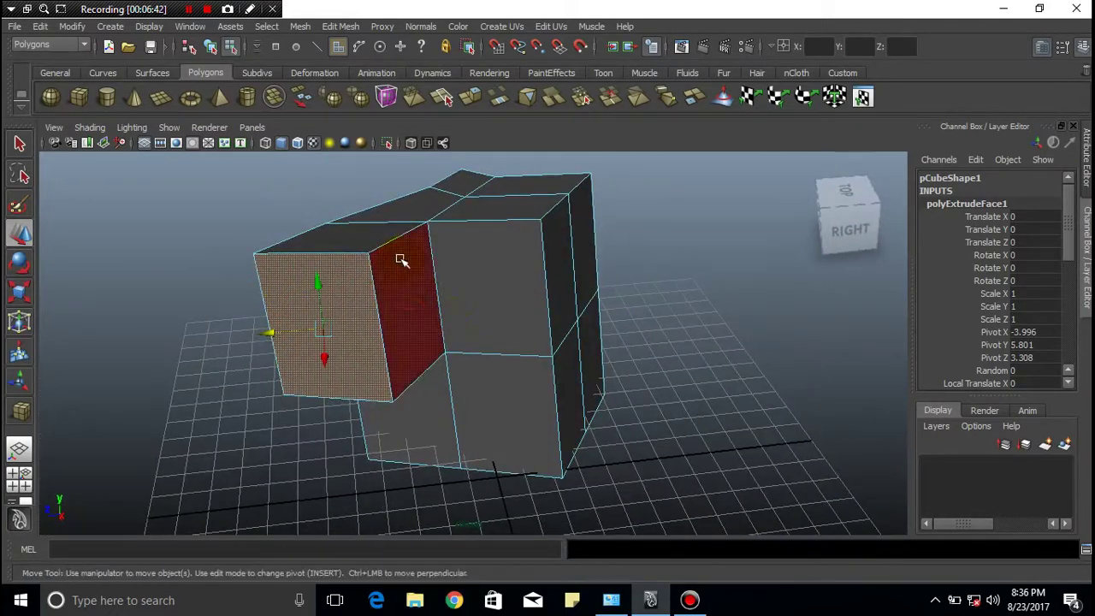
- Return the cube to Object Mode and clear the selection
click(370, 325)
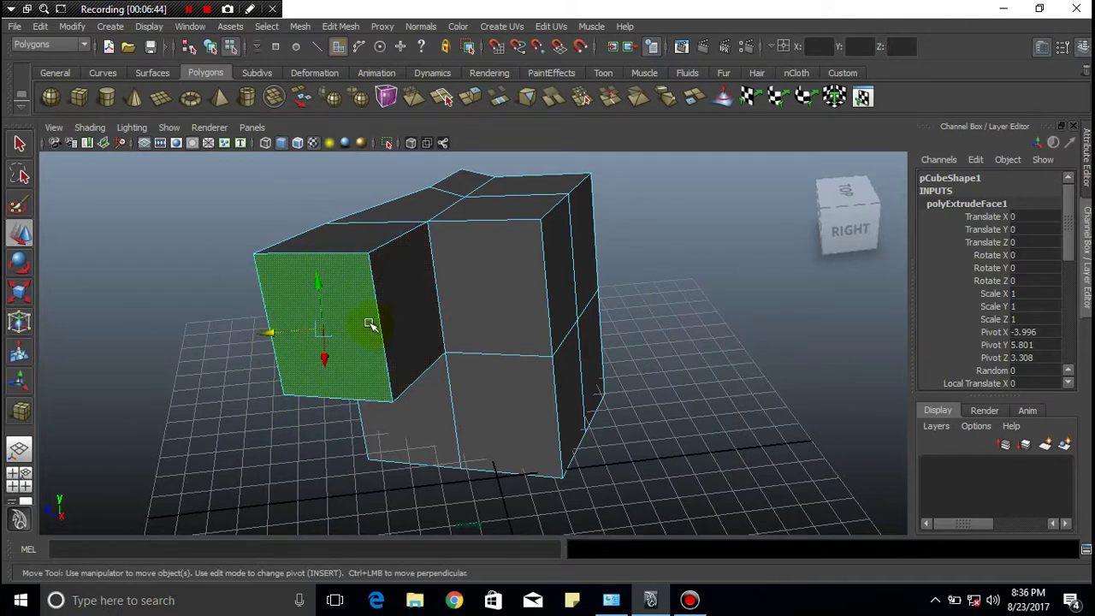
scroll(374, 325, down, 2)
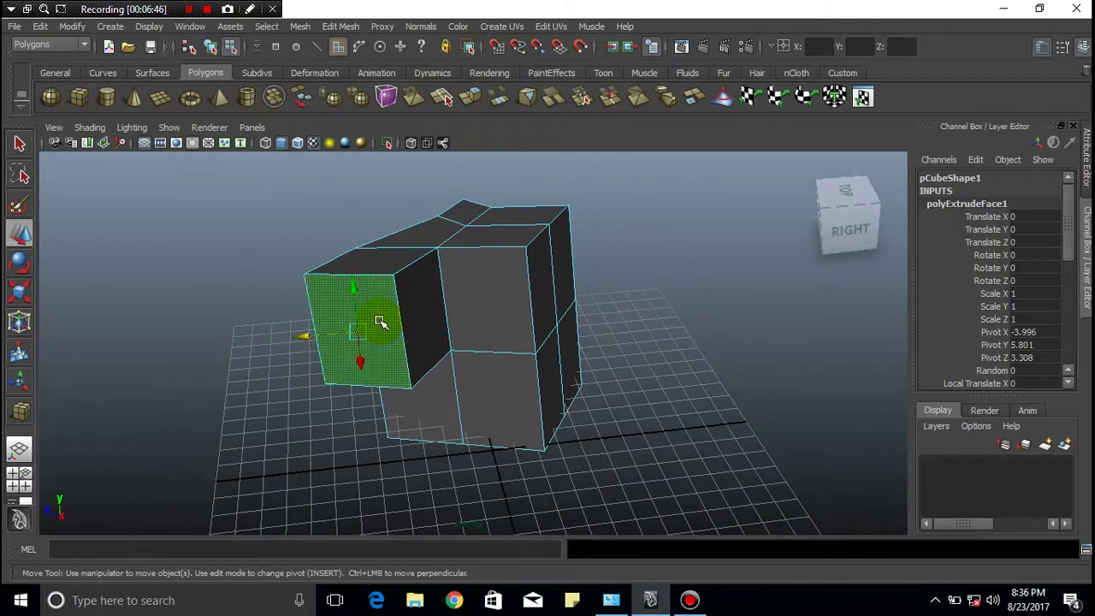
scroll(379, 321, up, 2)
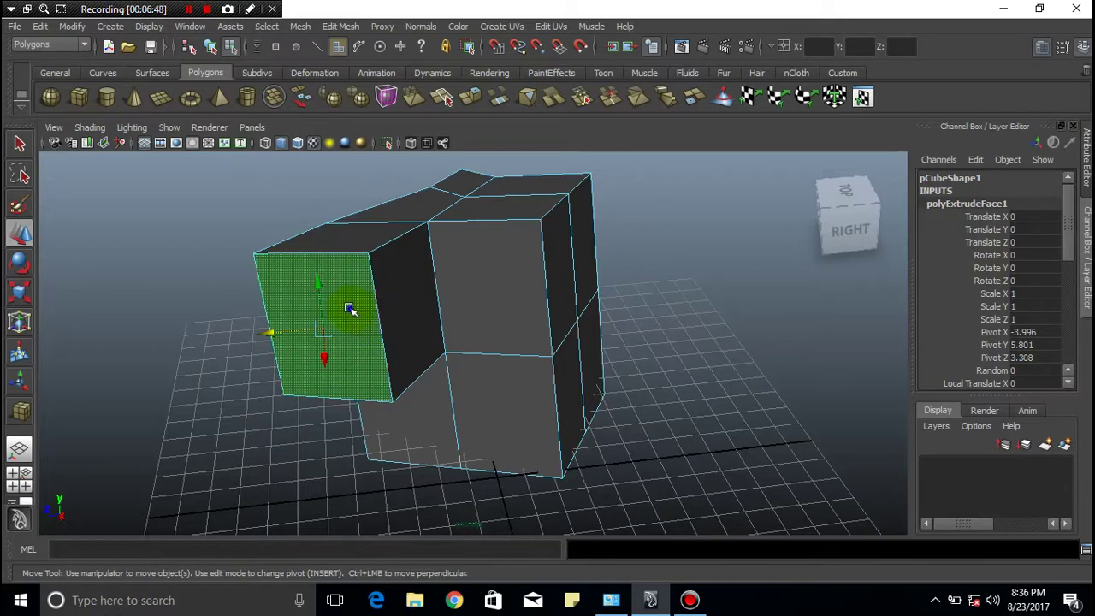
right_click(350, 309)
click(410, 288)
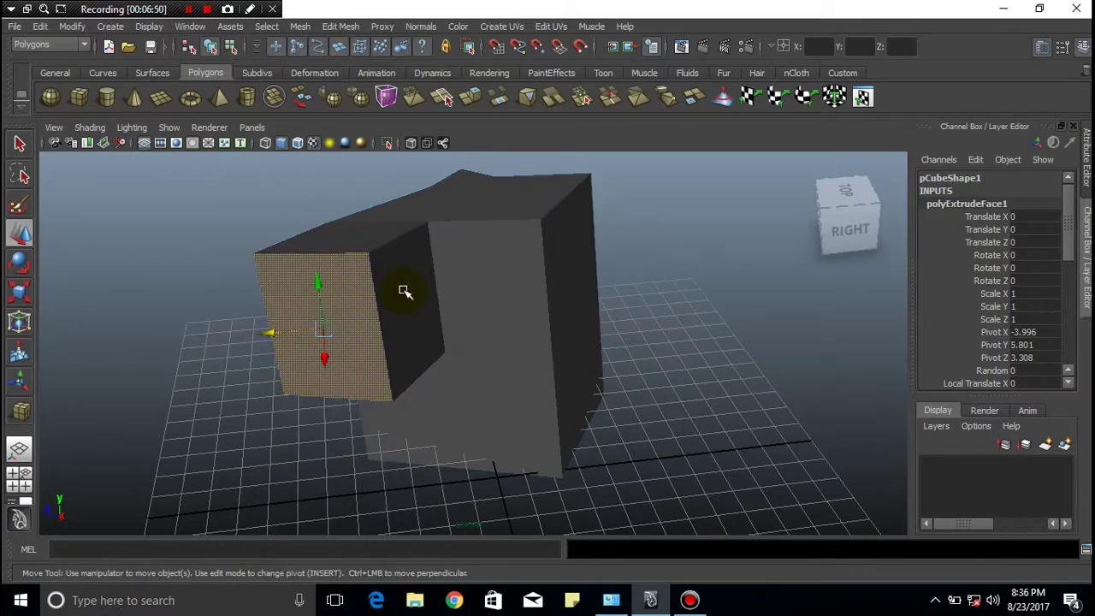
click(733, 318)
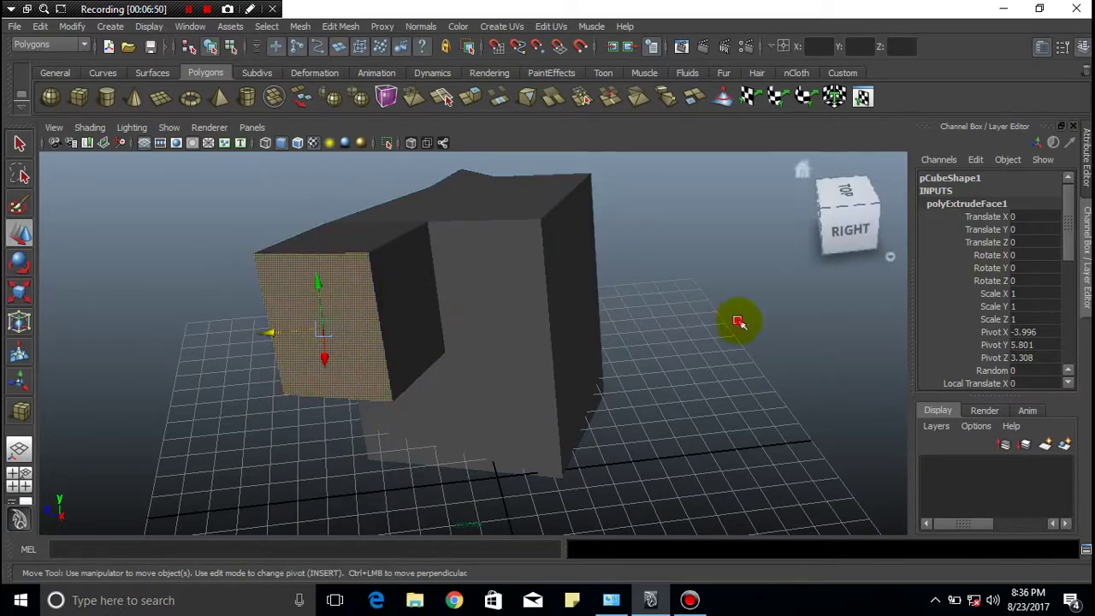
- Select the cube, pick the extruded block's end face in face mode, then switch to edge mode
click(543, 288)
scroll(519, 280, down, 3)
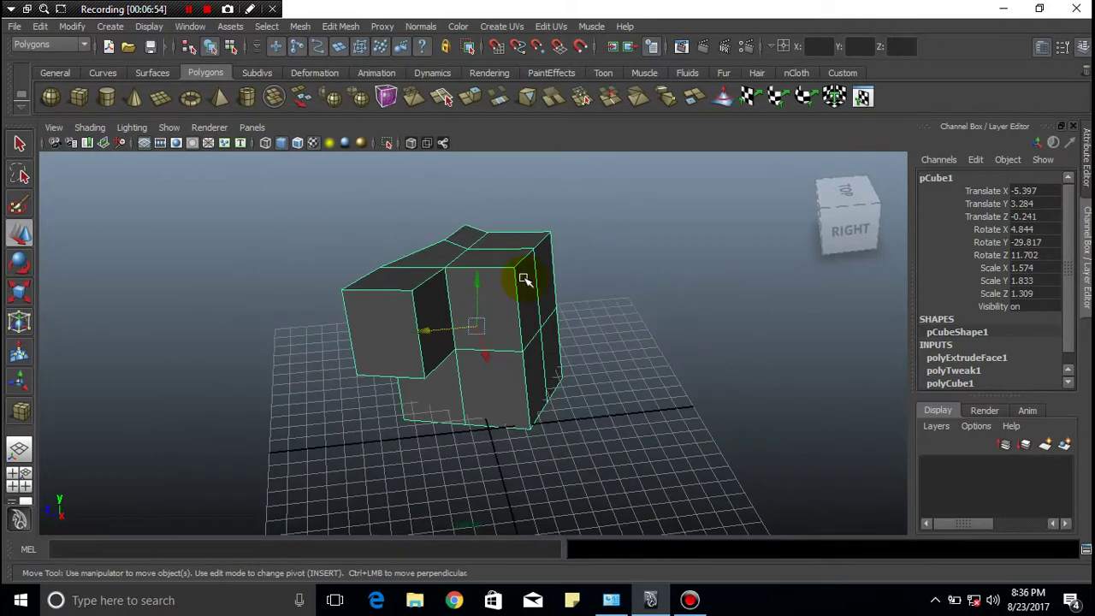
scroll(518, 291, up, 3)
scroll(523, 298, down, 1)
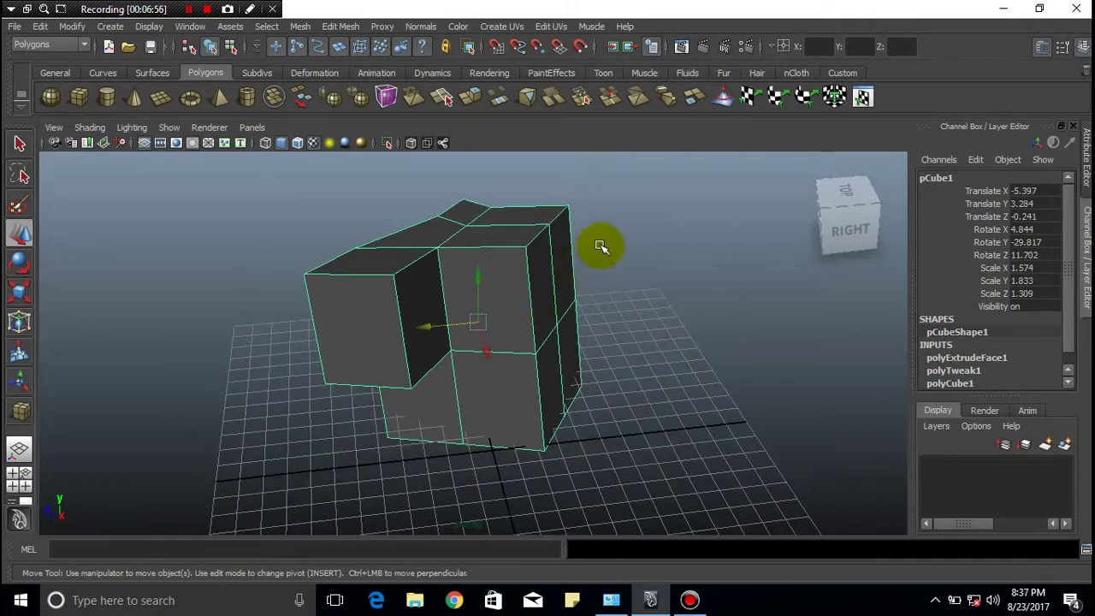
mouse_move(636, 228)
alt+mouse_down()
mouse_move(536, 252)
mouse_move(416, 191)
mouse_move(464, 293)
mouse_move(665, 237)
mouse_move(602, 265)
mouse_move(628, 249)
mouse_move(435, 262)
mouse_move(416, 308)
mouse_move(432, 308)
alt+mouse_up()
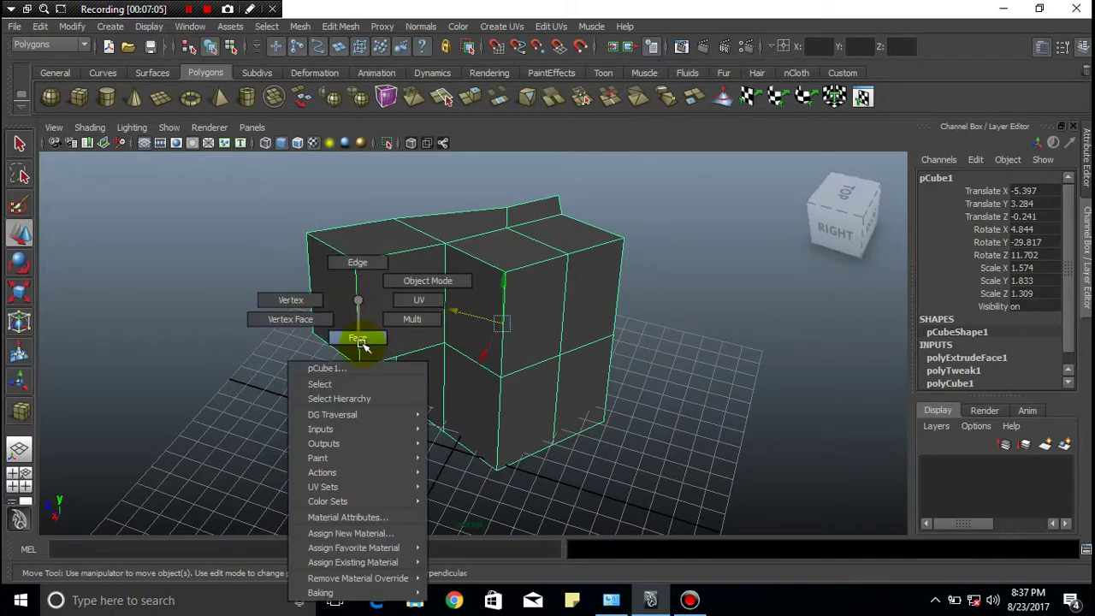
right_drag(358, 299, 362, 346)
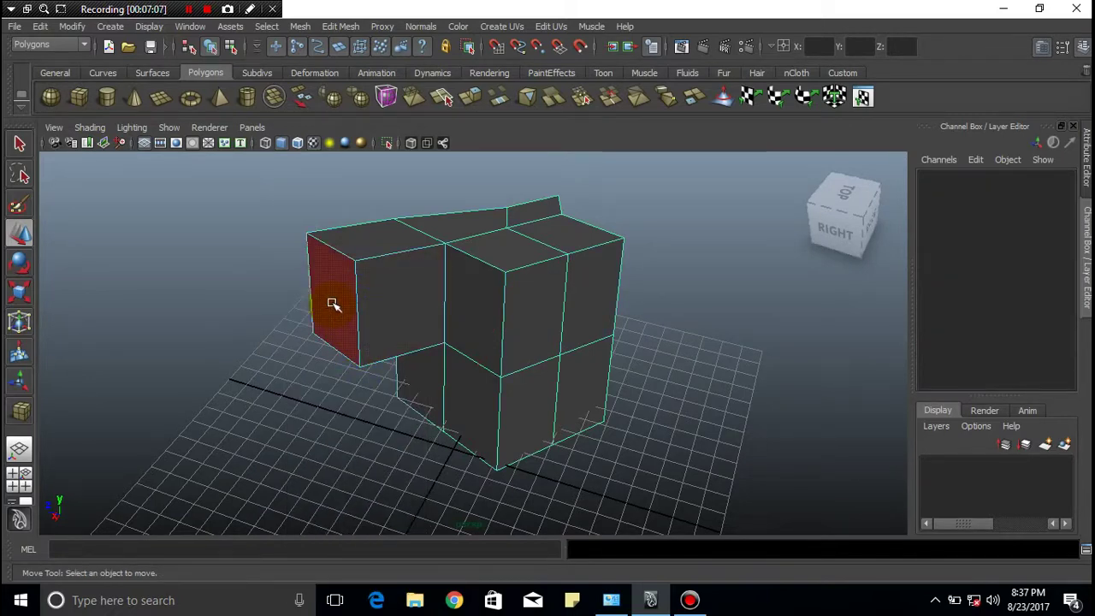
alt+drag(367, 299, 375, 308)
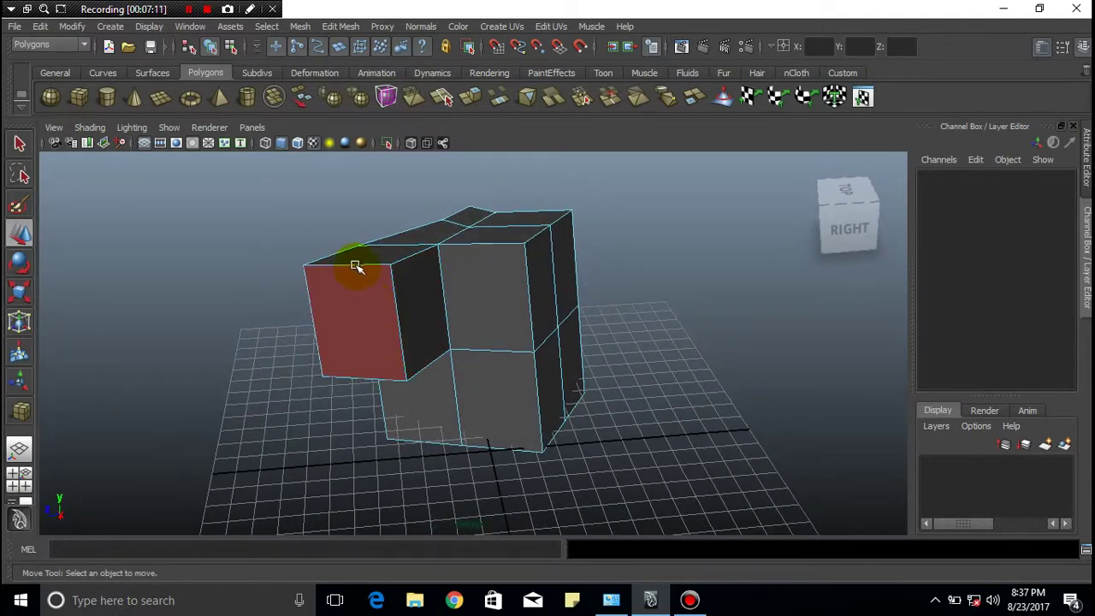
click(356, 306)
right_drag(356, 306, 357, 273)
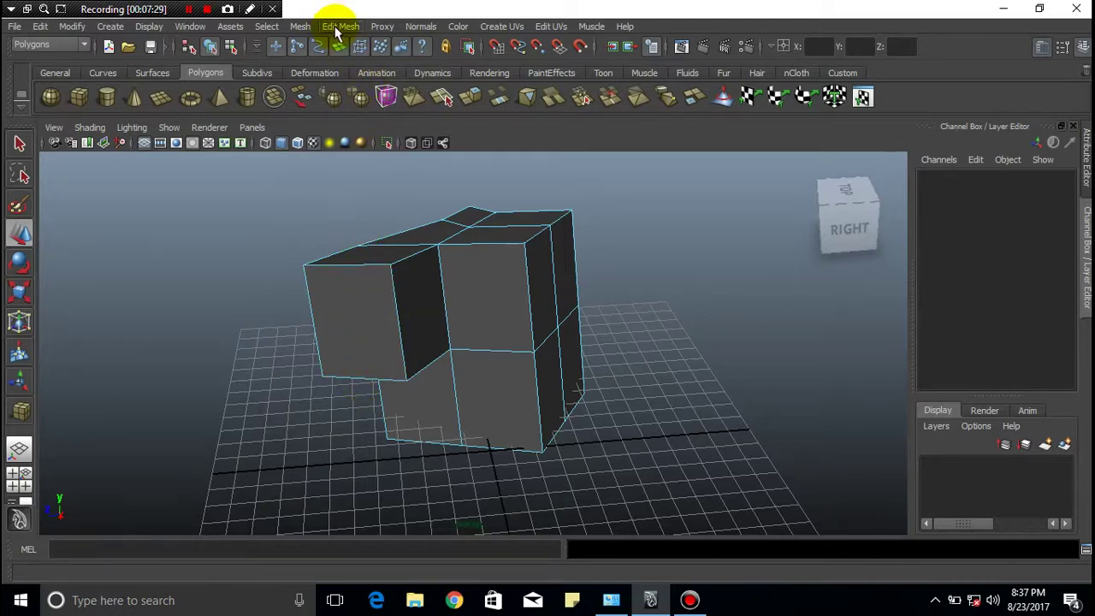
- Insert a vertical edge loop through the block and a horizontal loop around the cube
key(space)
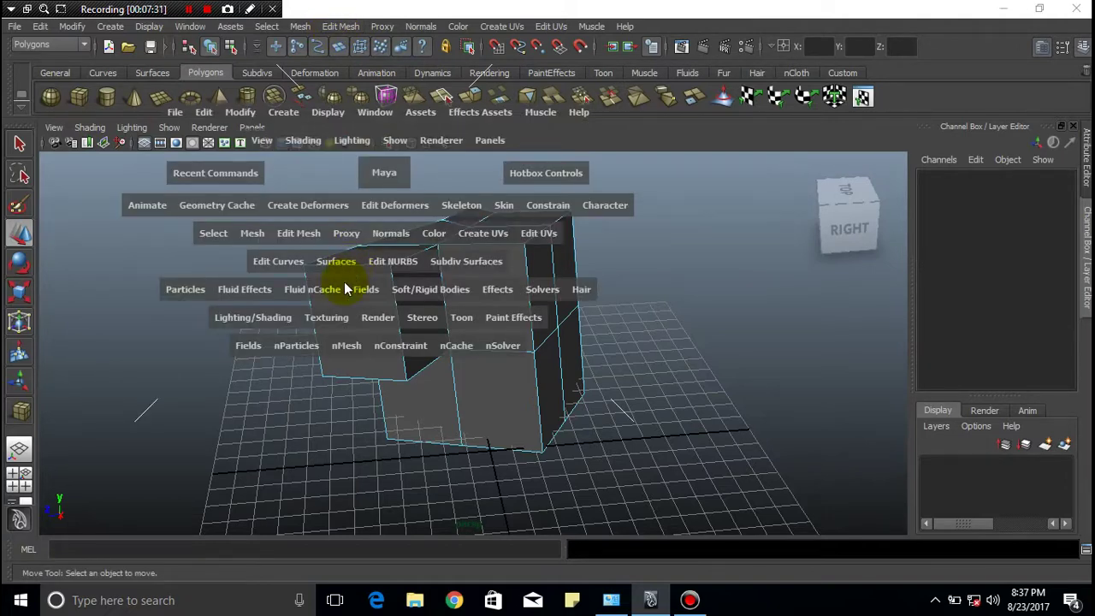
click(338, 28)
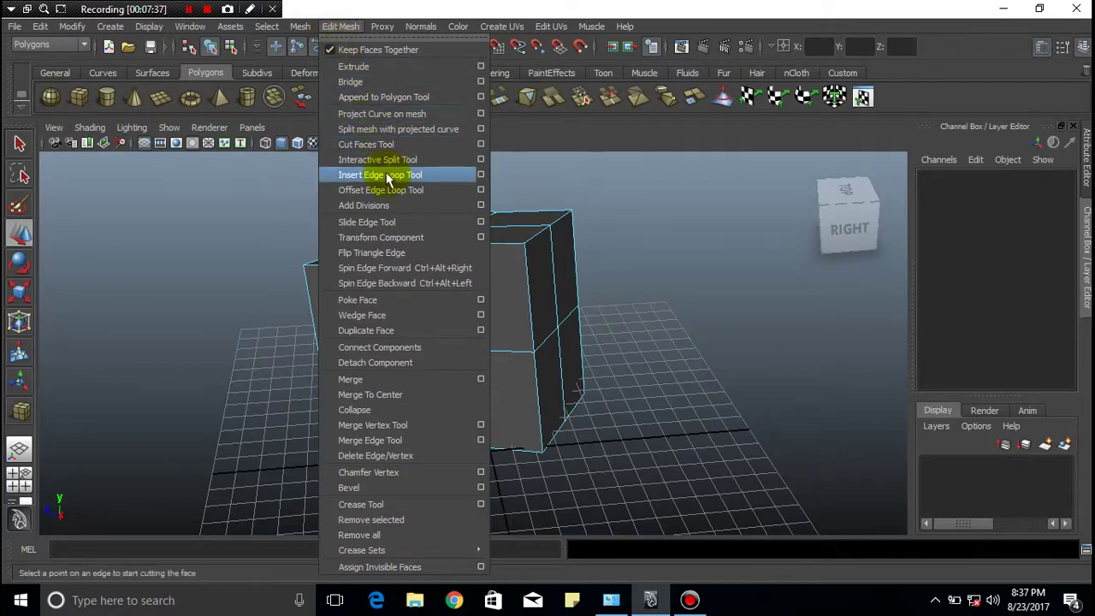
click(430, 174)
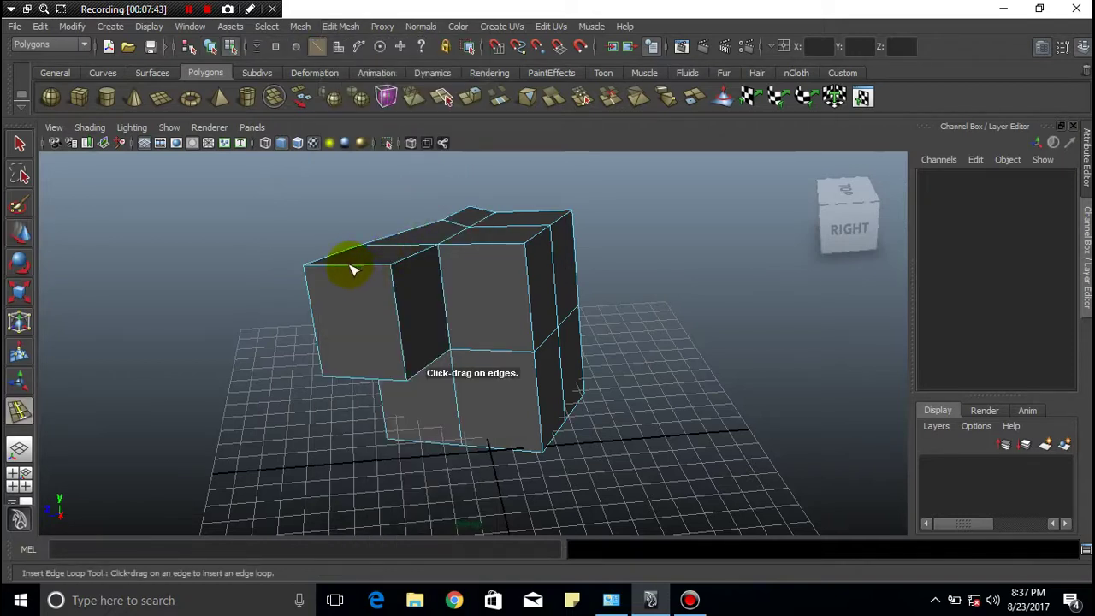
drag(351, 271, 349, 285)
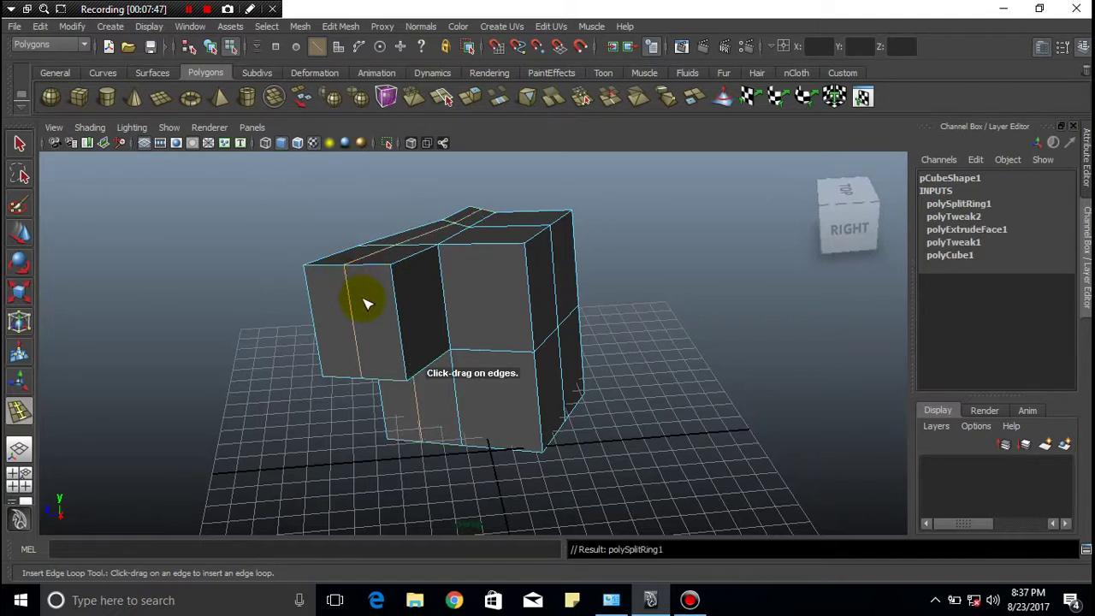
drag(402, 326, 374, 332)
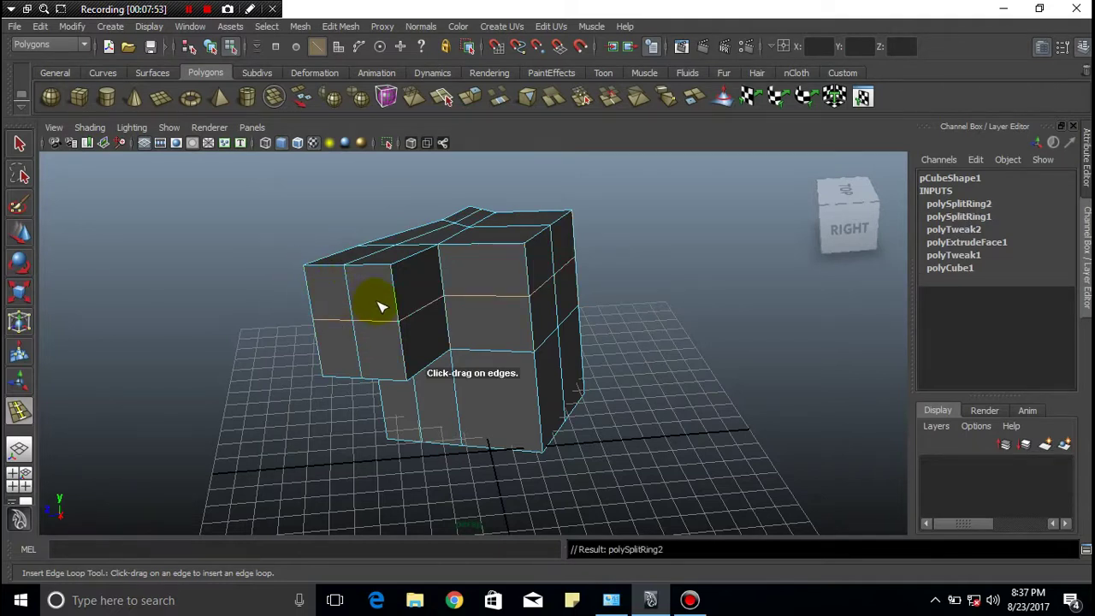
key(q)
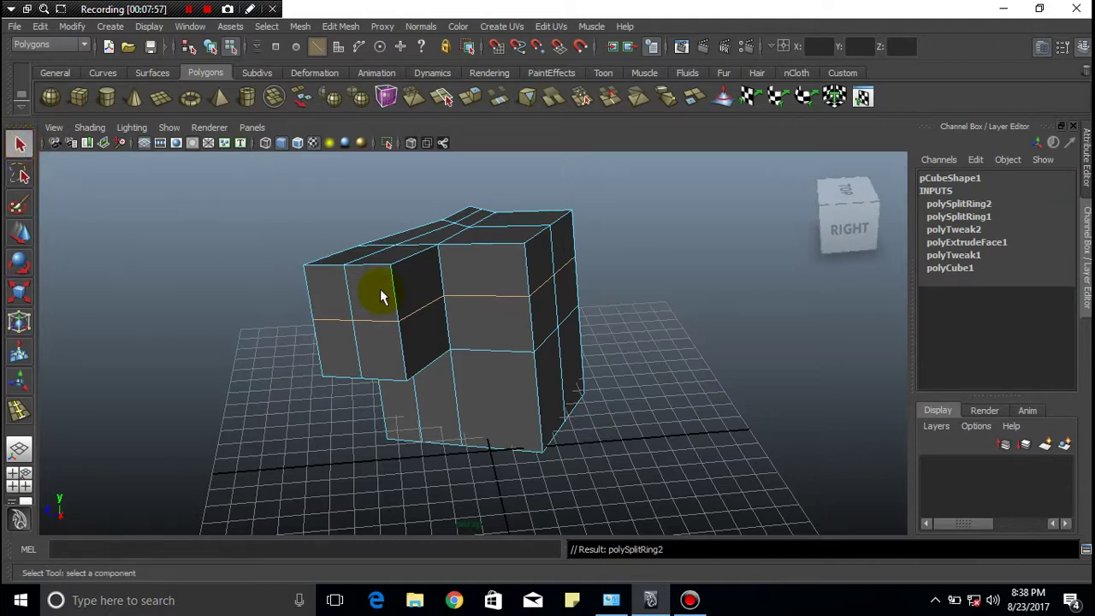
- Switch the cube back to object mode and select the whole cube
right_drag(365, 293, 409, 281)
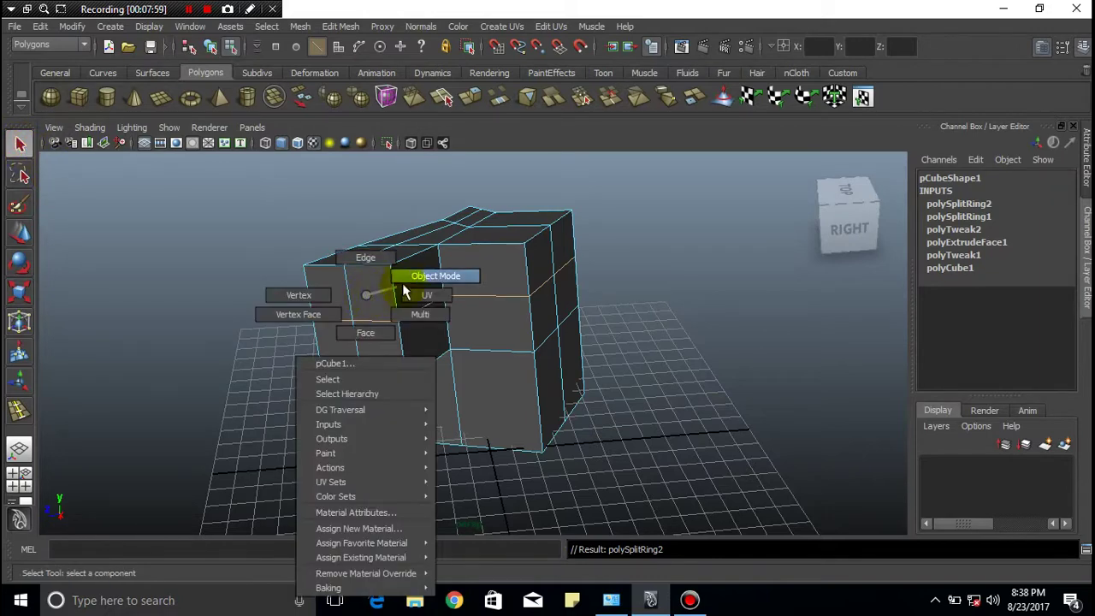
click(560, 336)
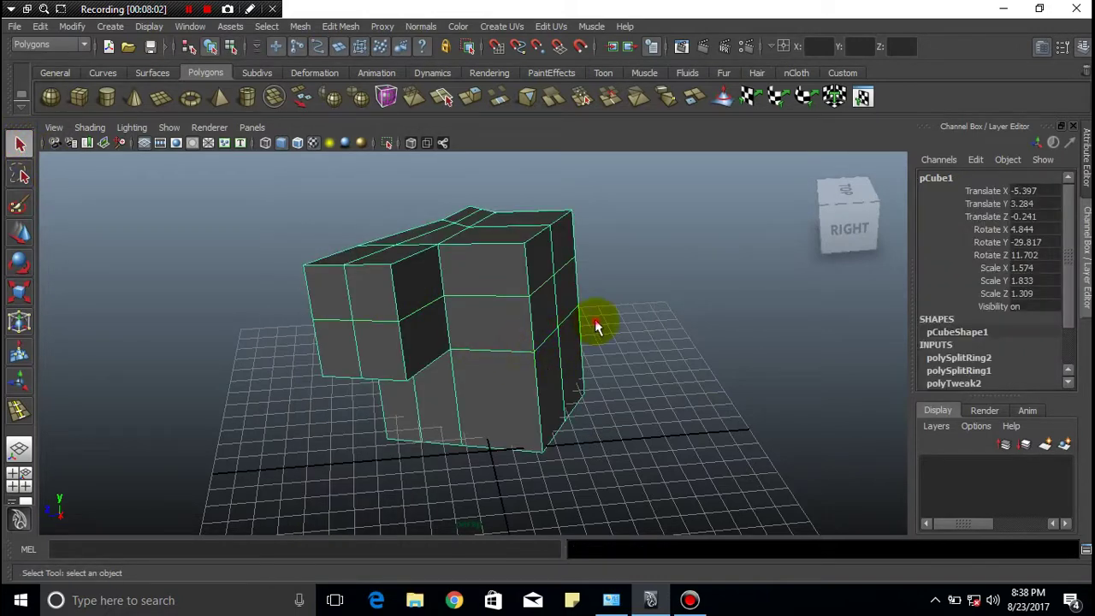
click(633, 333)
click(499, 335)
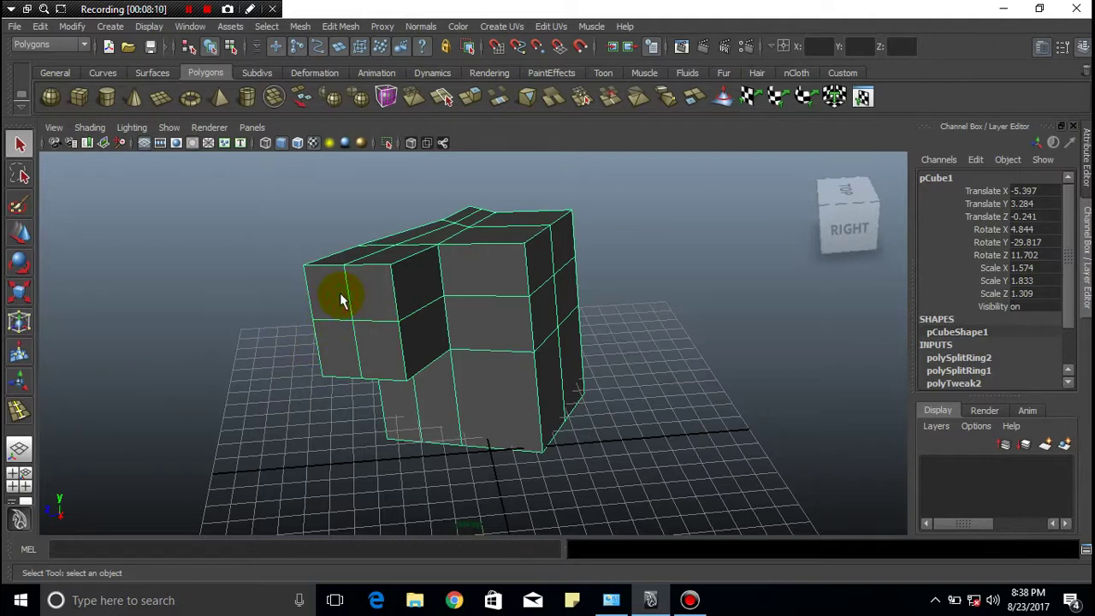
- Select the block's far end face, try a move, undo it, and orbit toward the face
right_drag(341, 299, 354, 320)
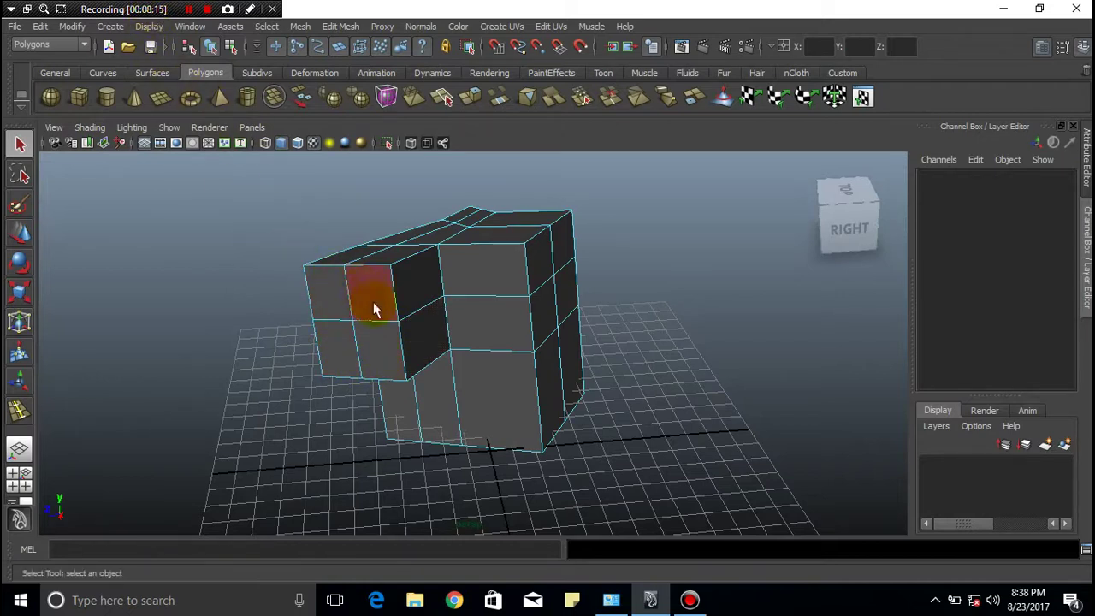
click(332, 306)
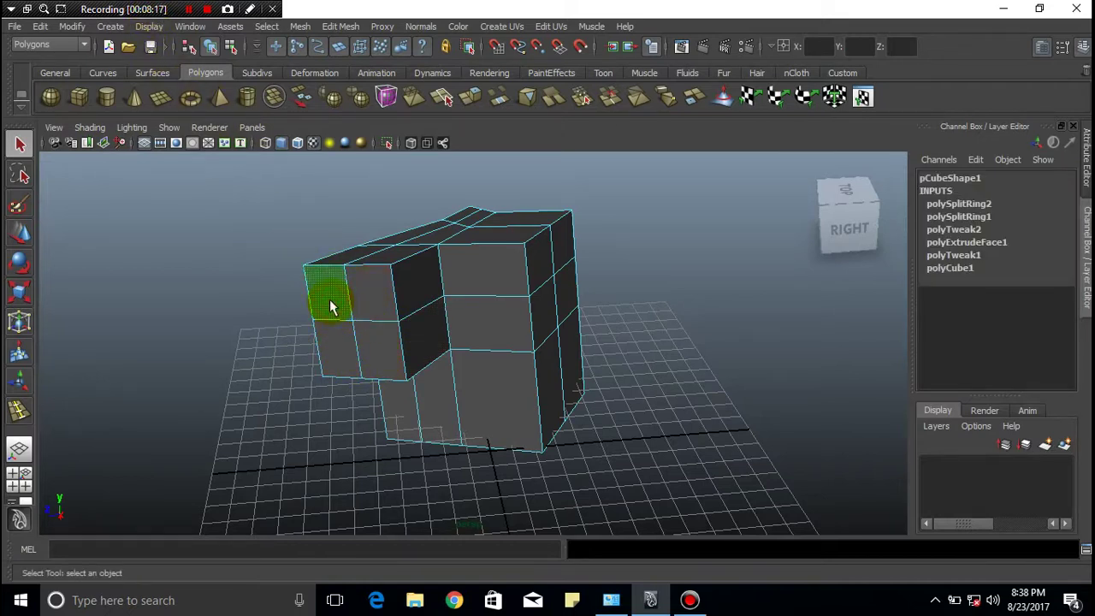
key(w)
mouse_move(327, 319)
mouse_down()
mouse_move(306, 346)
mouse_move(347, 285)
mouse_up()
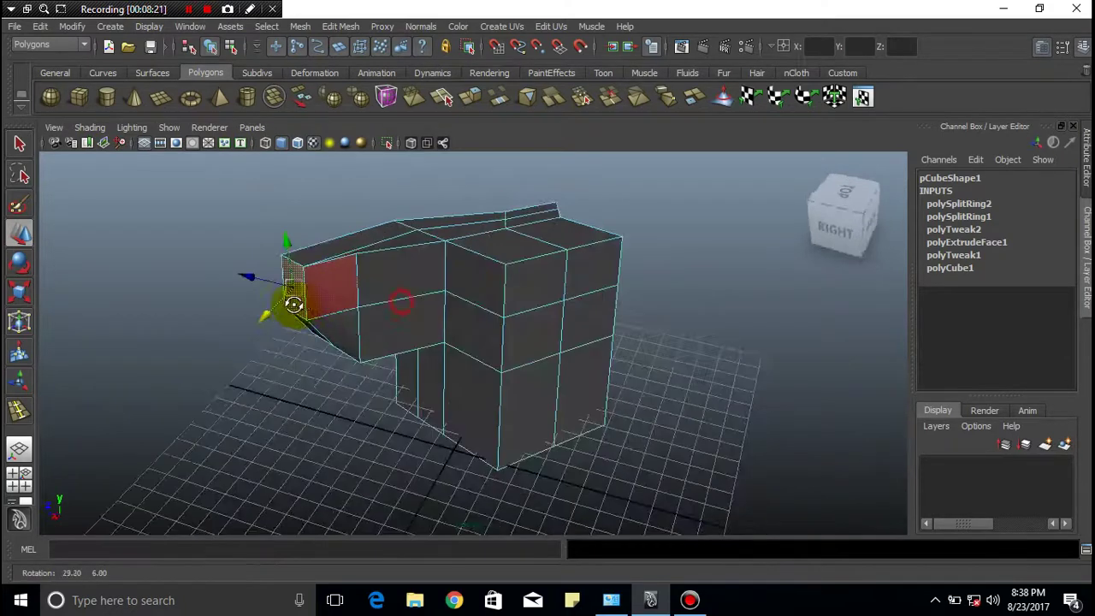
scroll(347, 284, up, 3)
scroll(348, 284, down, 2)
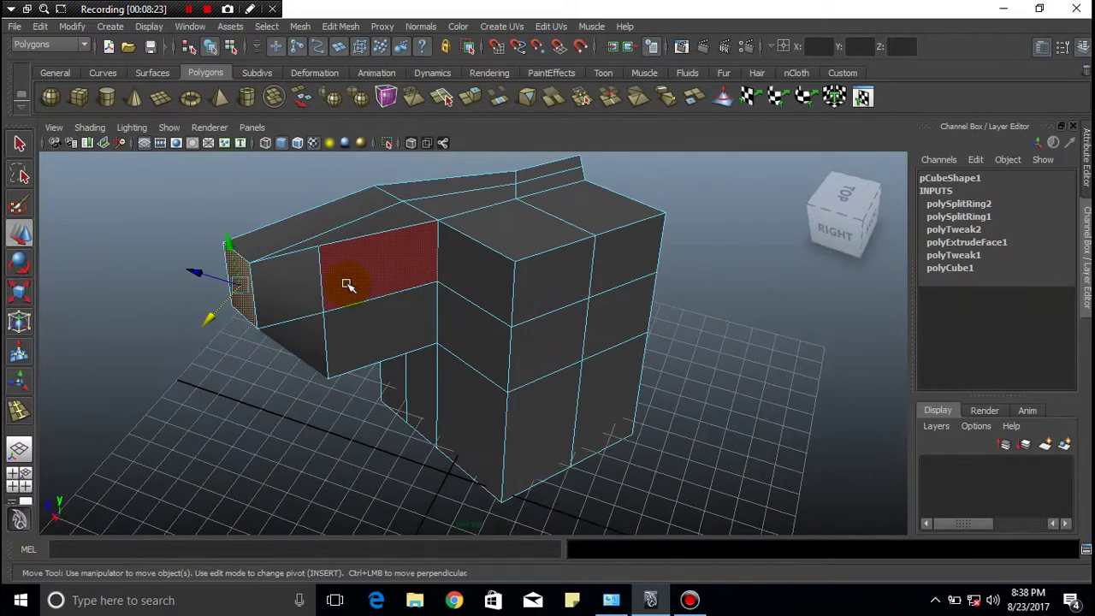
key(ctrl+z)
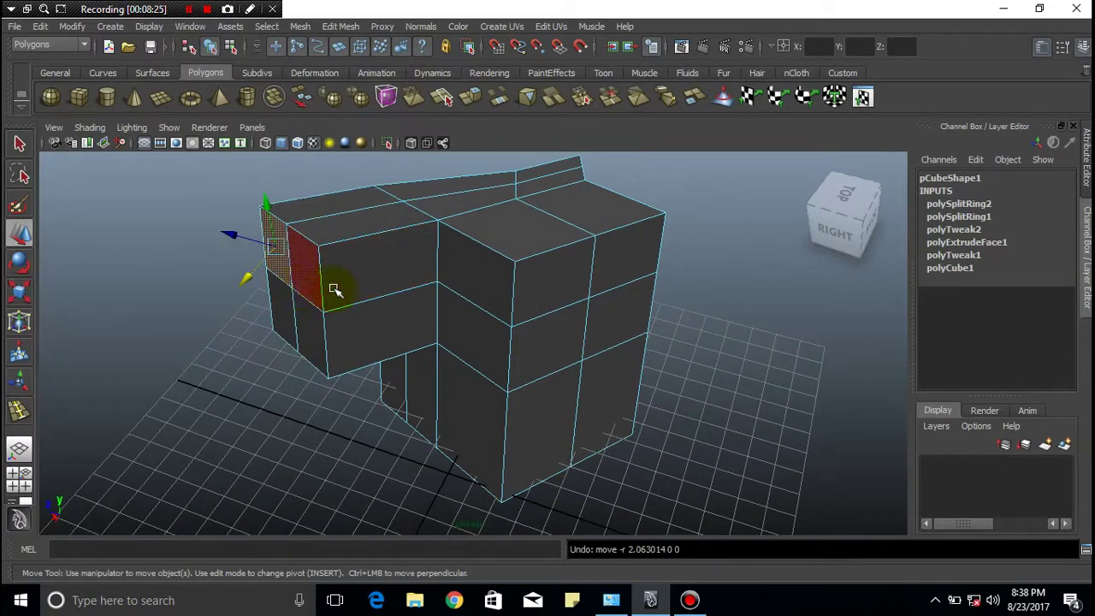
alt+drag(334, 289, 376, 282)
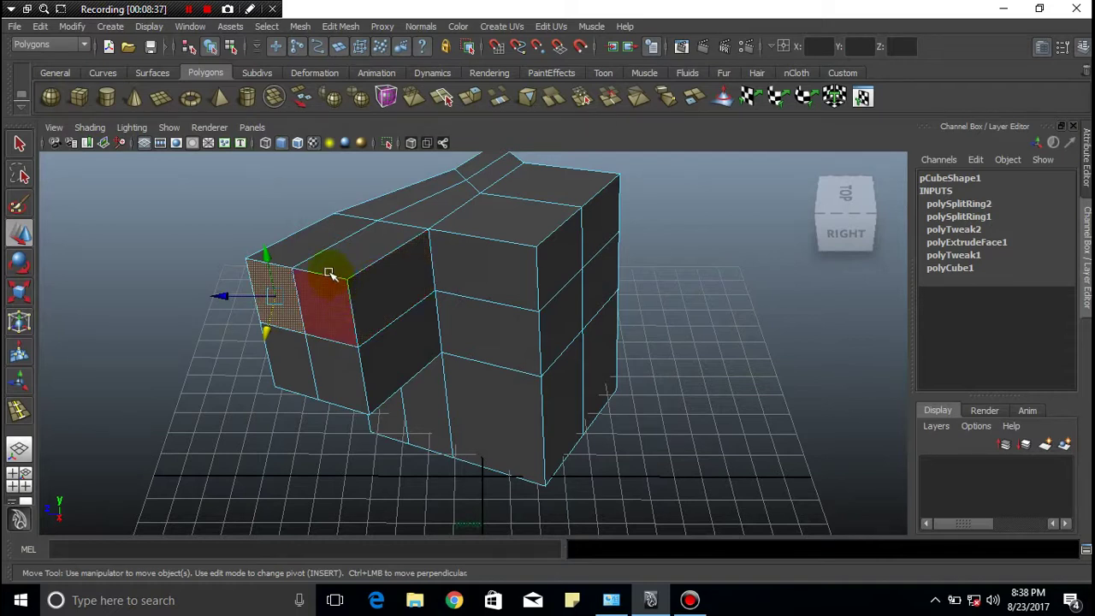
- Extrude the block's end face and pull it further outward as polyExtrudeFace2
click(336, 26)
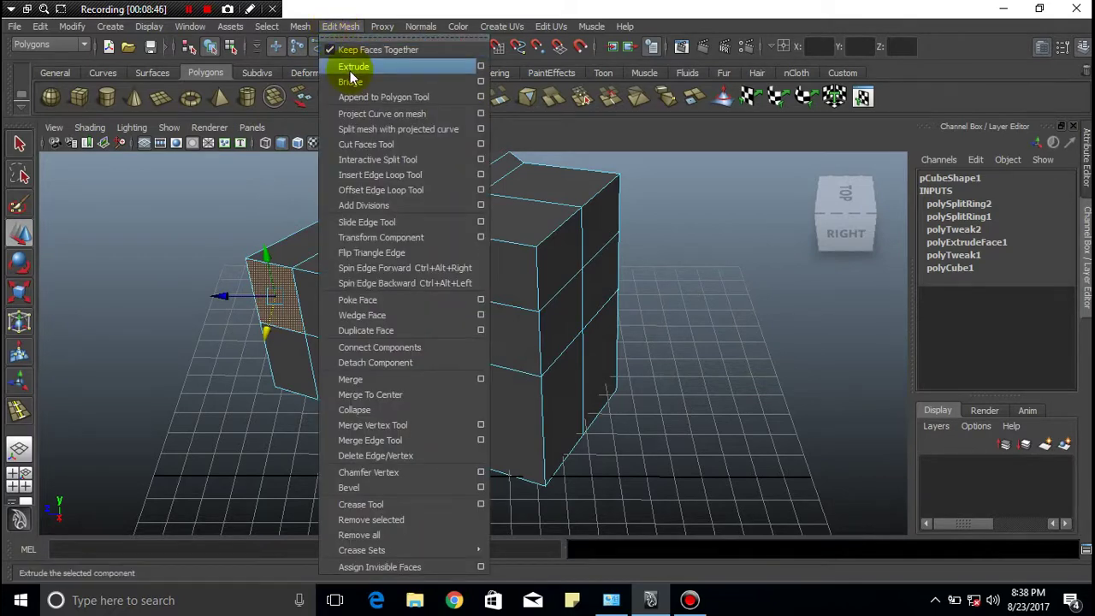
click(351, 67)
key(w)
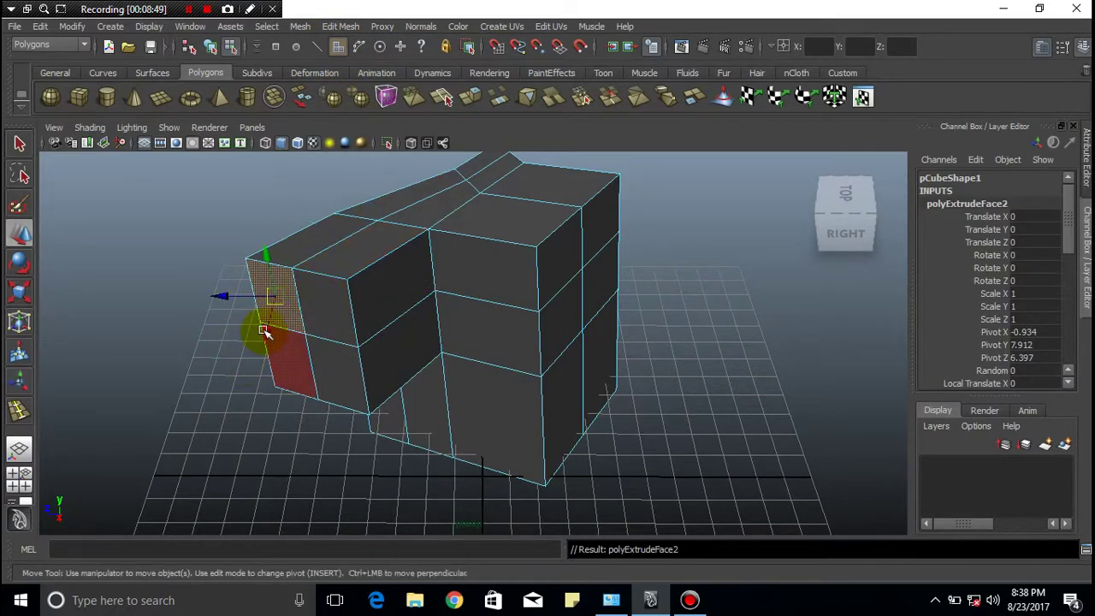
mouse_move(261, 331)
mouse_down()
mouse_move(217, 349)
mouse_move(152, 319)
mouse_move(195, 362)
mouse_move(184, 377)
mouse_move(330, 291)
mouse_move(252, 320)
mouse_move(425, 308)
mouse_move(237, 354)
mouse_up()
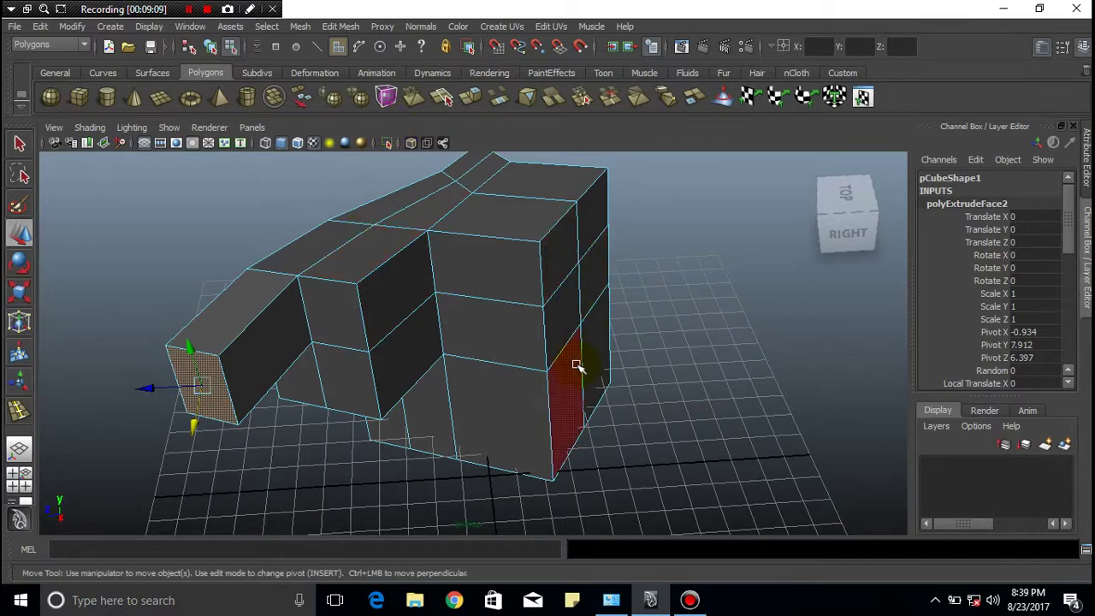
- Minimize Maya, open the desktop Maya folder, and open the 'human body front' image
click(1002, 10)
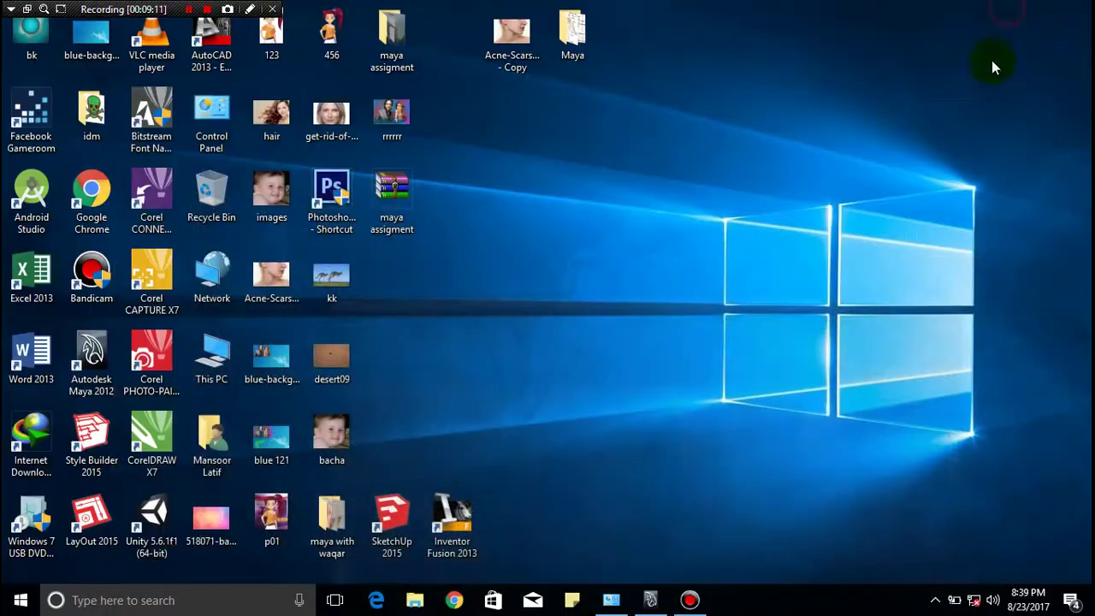
double_click(572, 32)
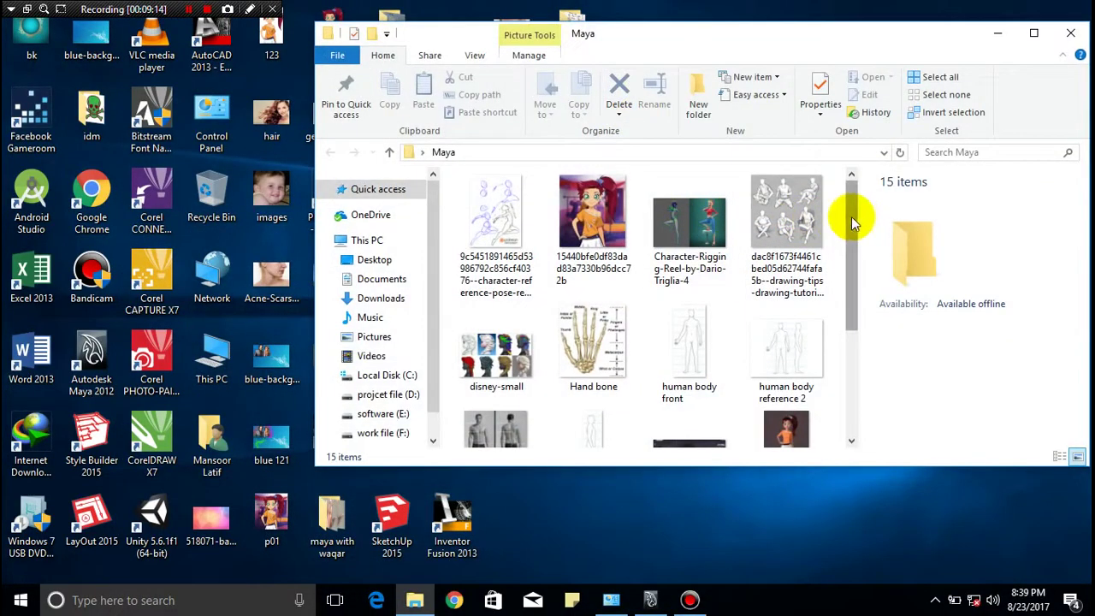
drag(852, 215, 843, 237)
right_click(697, 284)
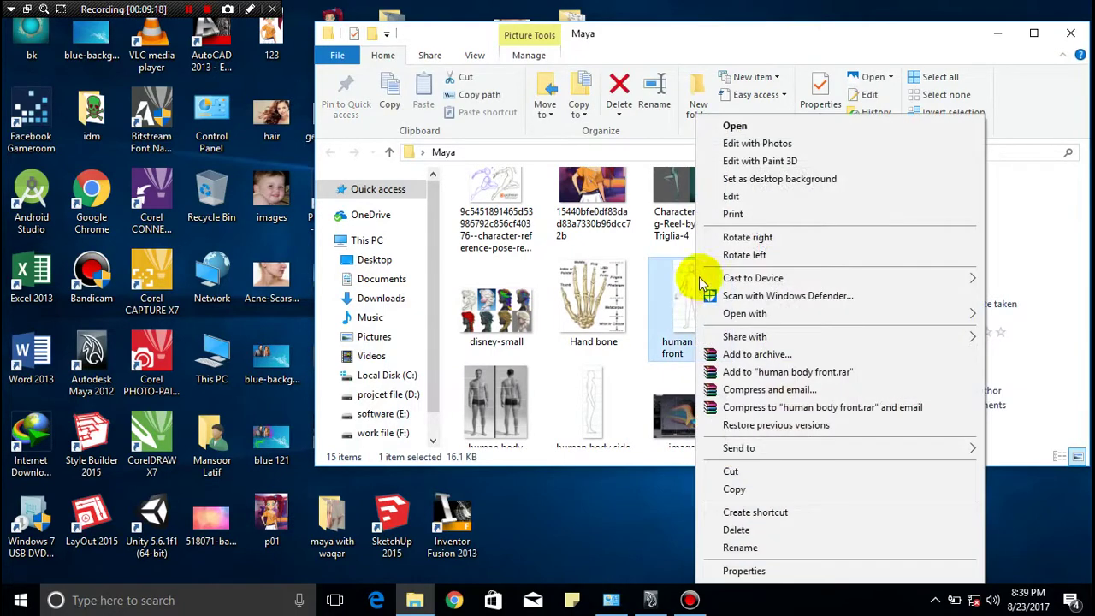
click(759, 129)
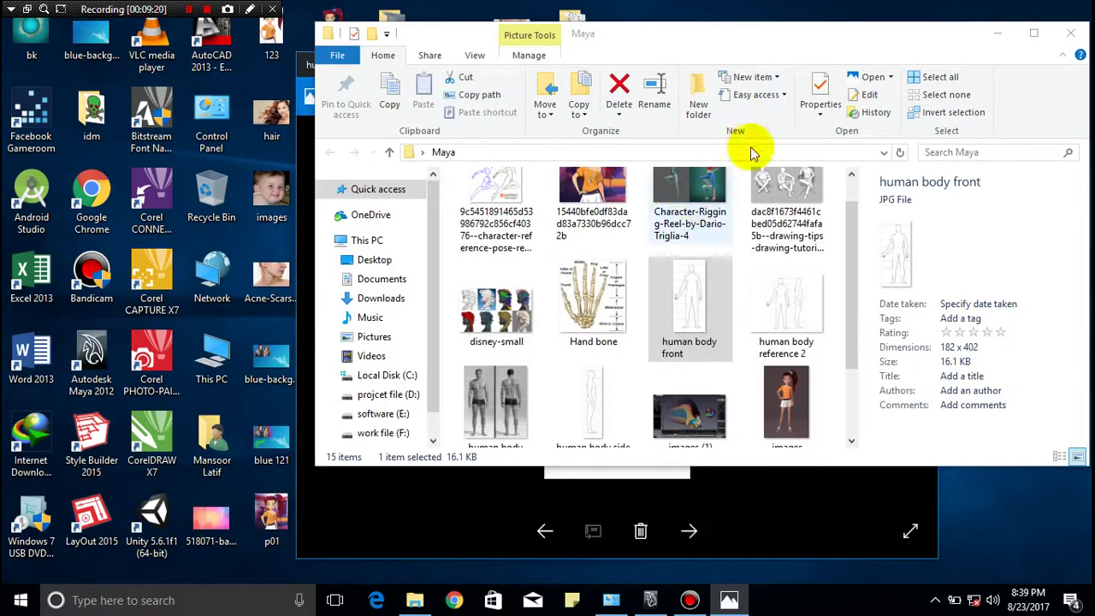
- View the 'human body front' image in Photos, then minimize it and restore Maya
click(1000, 34)
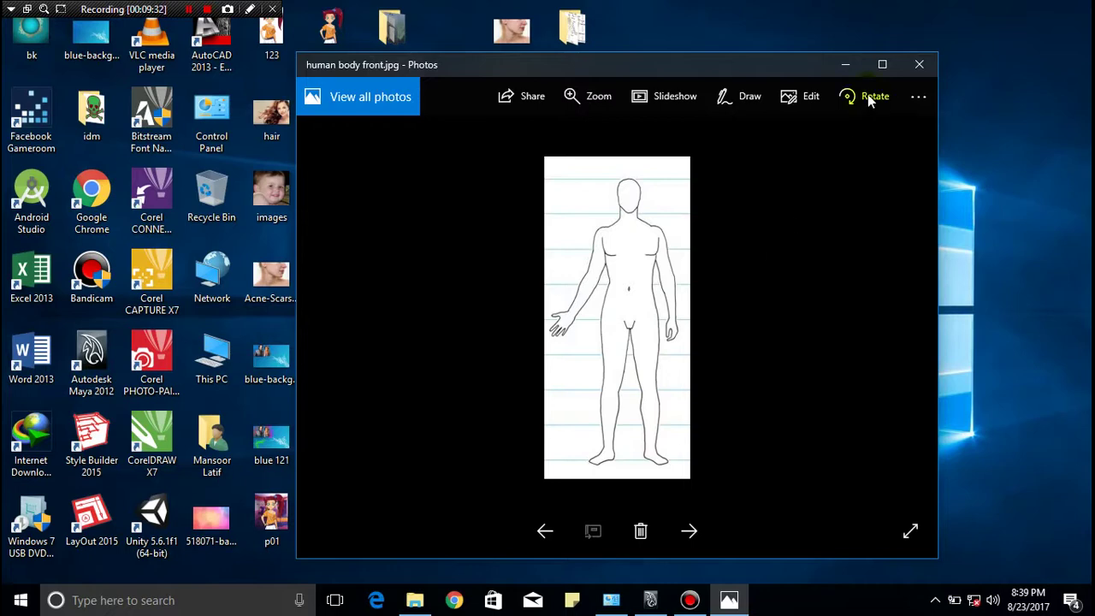
click(845, 64)
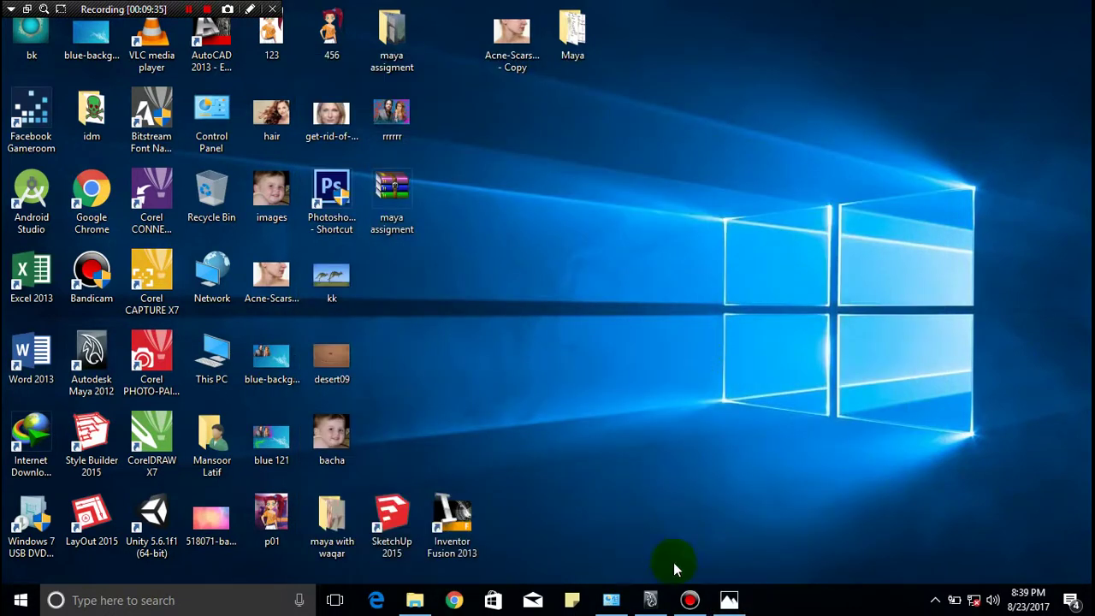
click(651, 599)
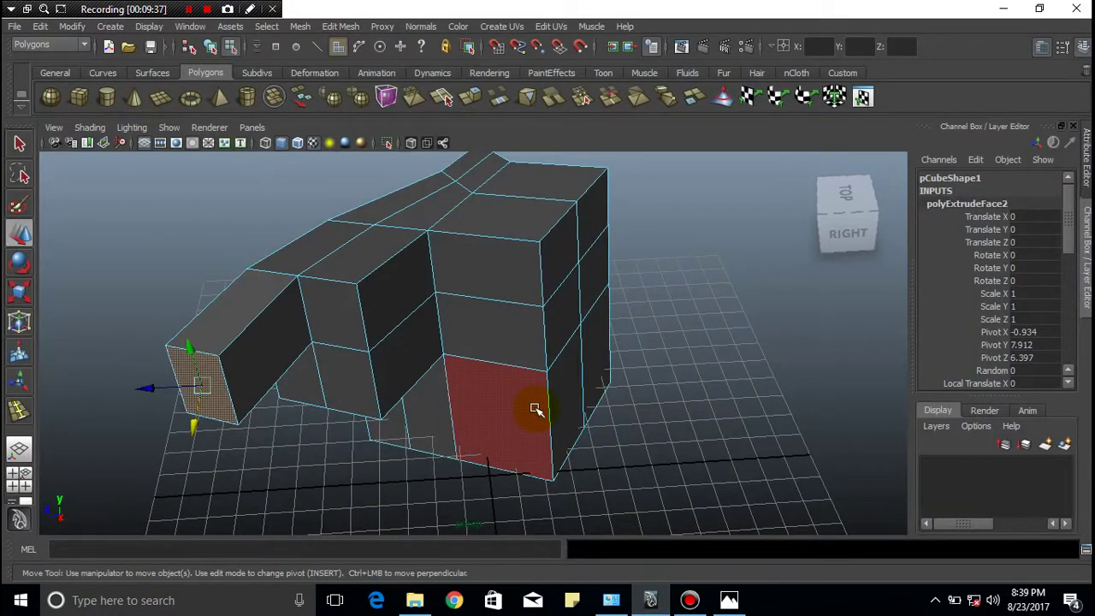